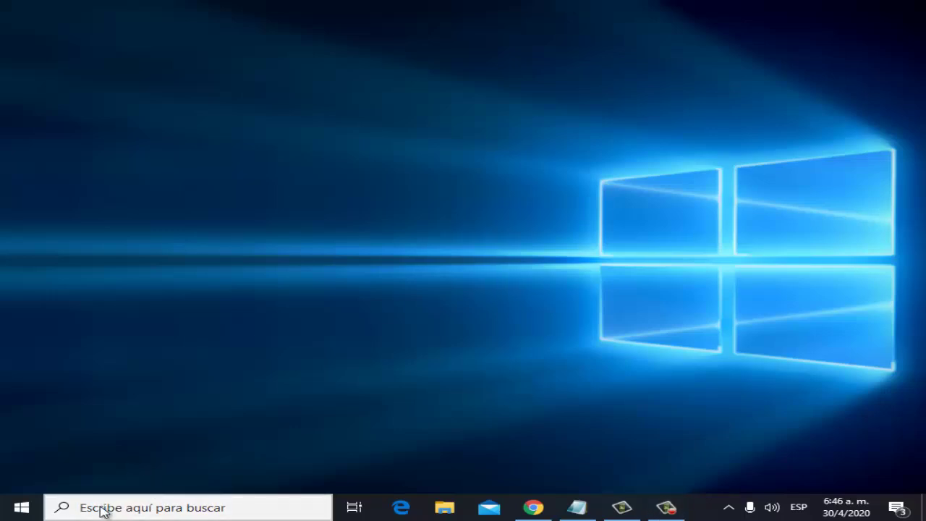
Find the command prompt (Símbolo del sistema) with a "cmd" search and run it as administrator.
click(104, 510)
text(cmd)
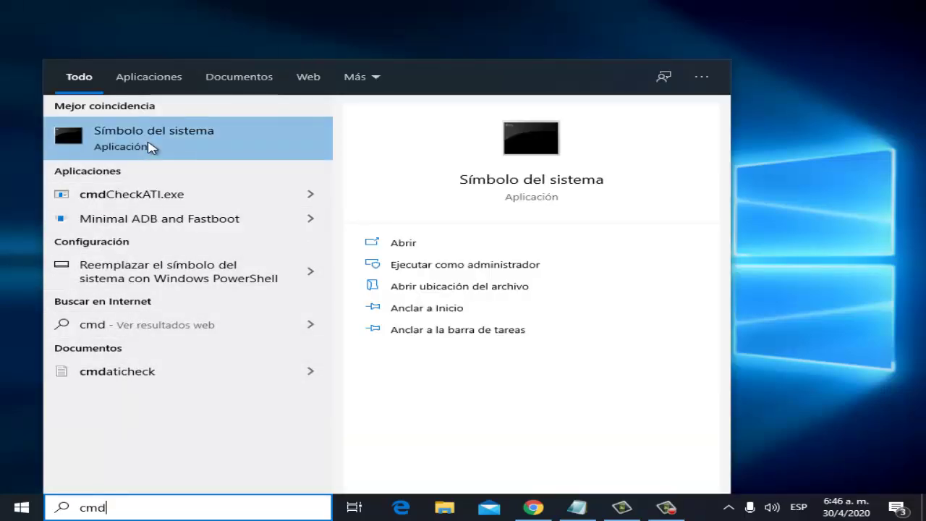
right_click(150, 147)
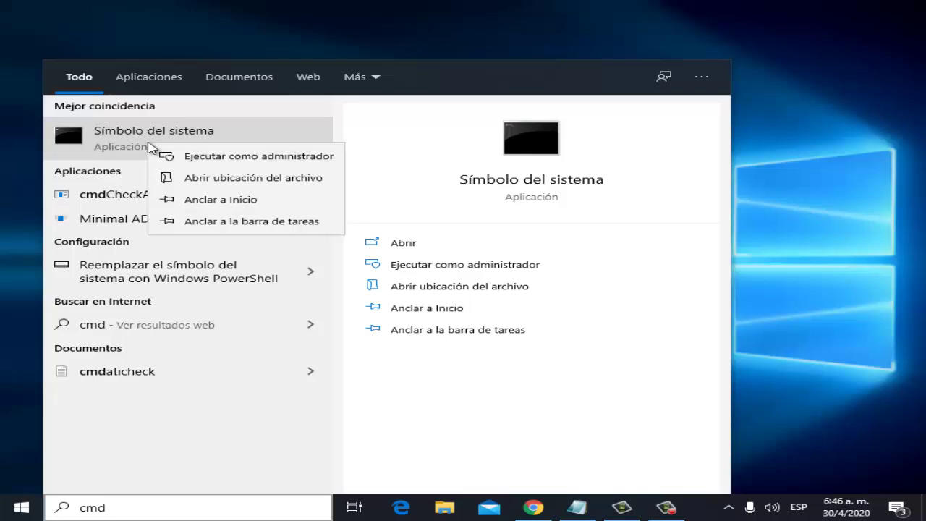
click(221, 156)
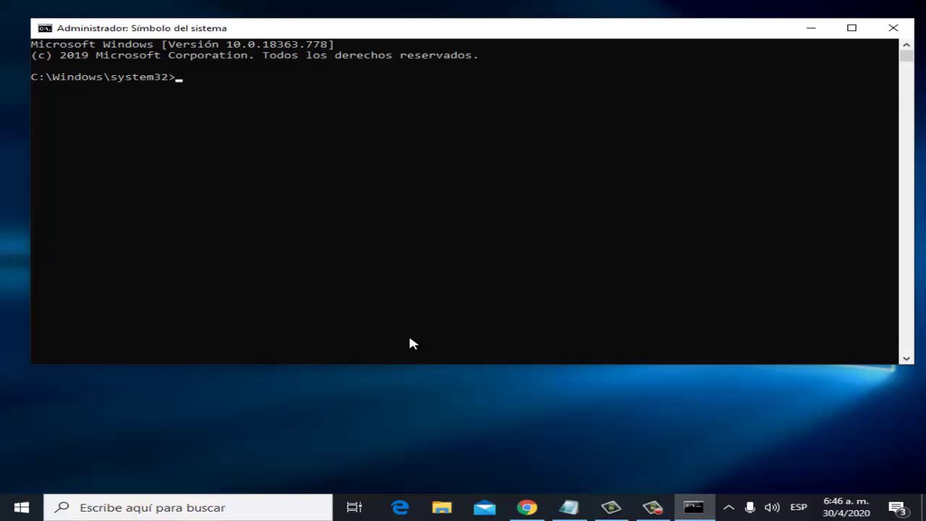
Run the system file check with the command sfc /scannow.
text(sfc)
text( /)
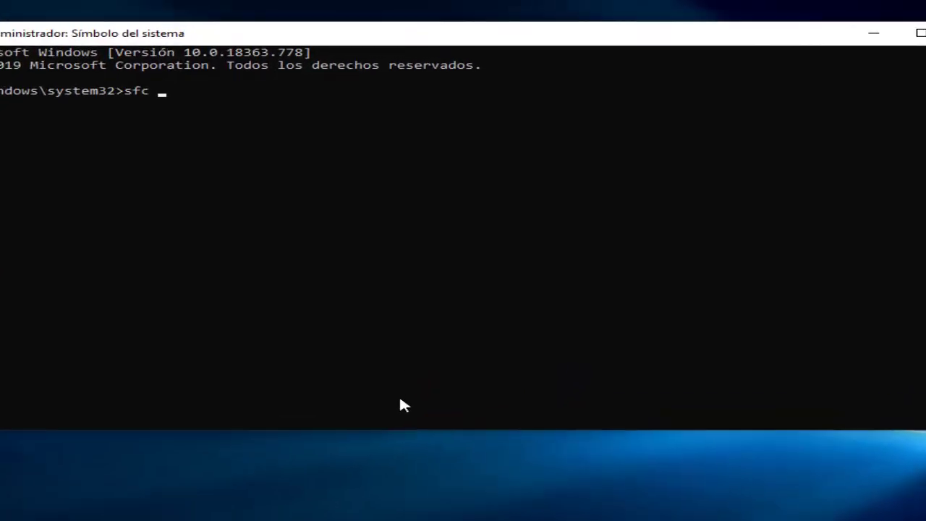
text(sca)
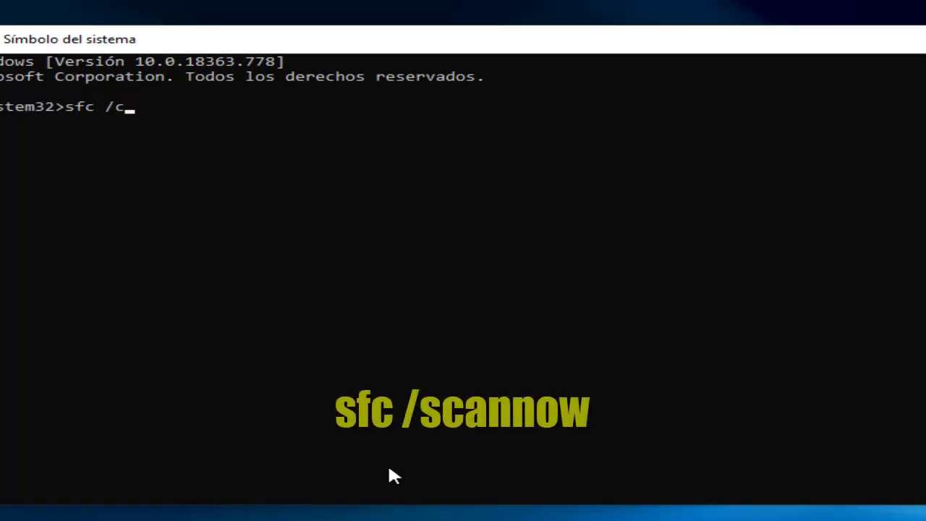
text(nnow)
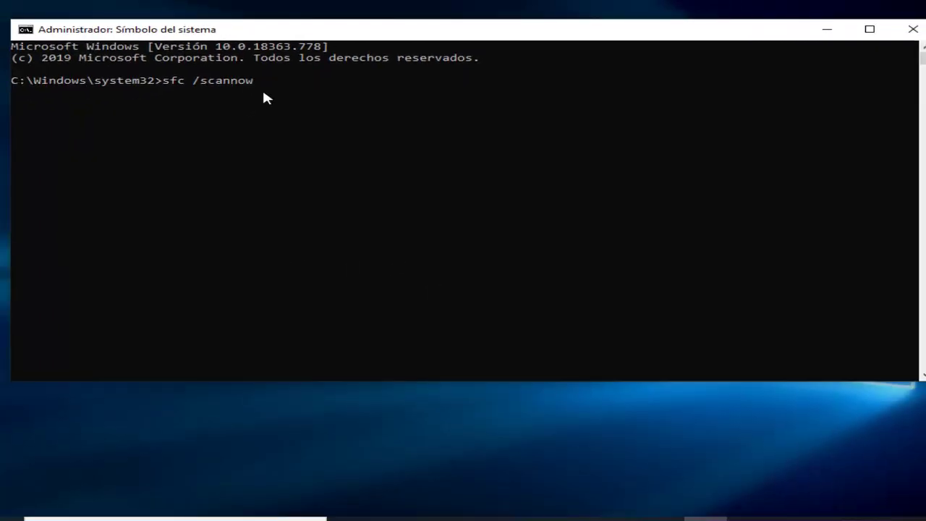
key(Return)
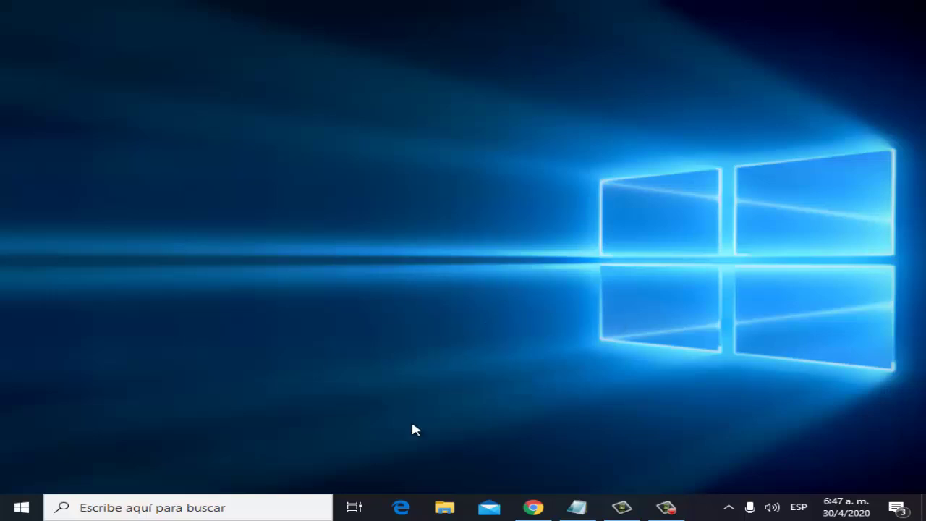
Search Windows for "administrador de" and open Administrador de dispositivos.
click(201, 507)
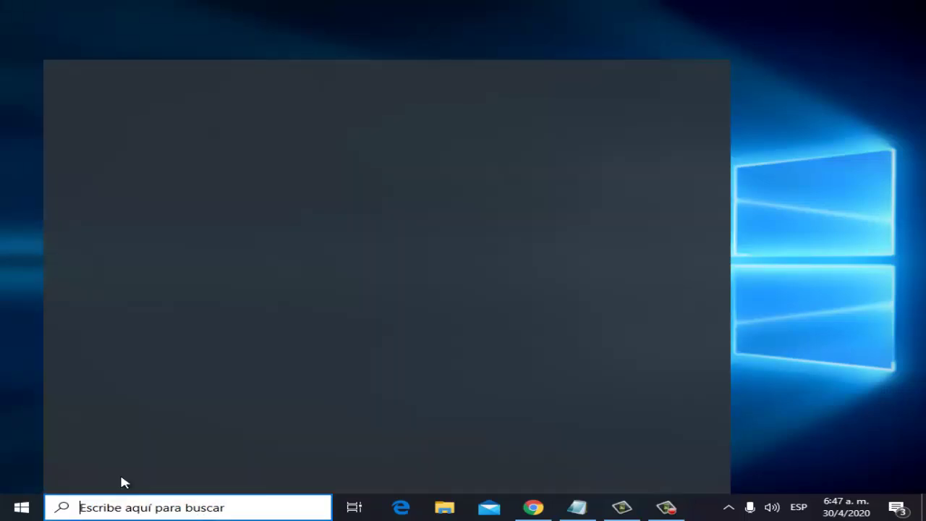
text(ad)
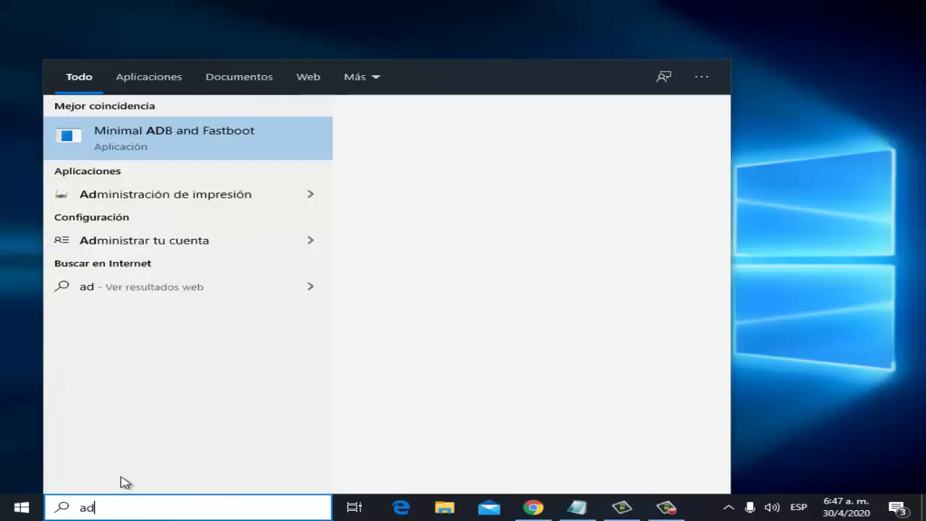
text(mibn)
key(BackSpace)
text(mibnist)
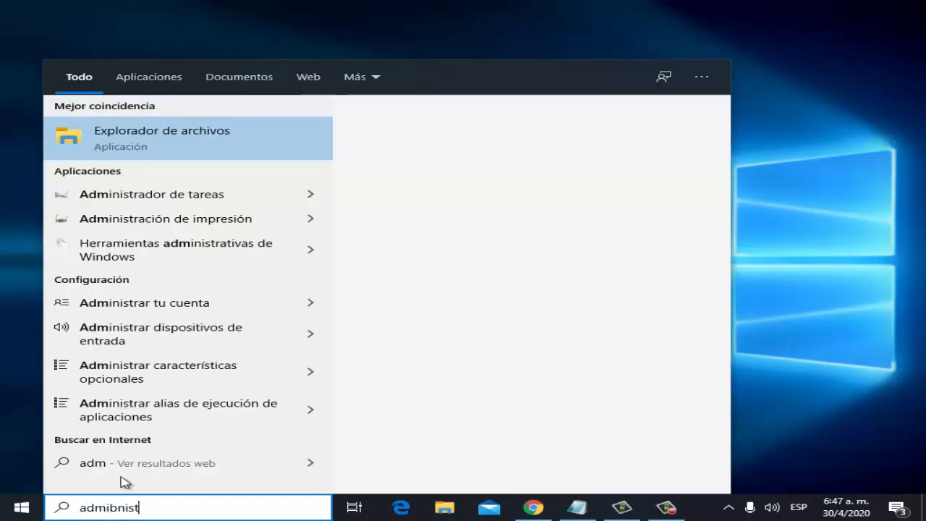
text(r)
key(BackSpace)
key(BackSpace)
key(BackSpace)
key(BackSpace)
key(BackSpace)
key(BackSpace)
text(nis)
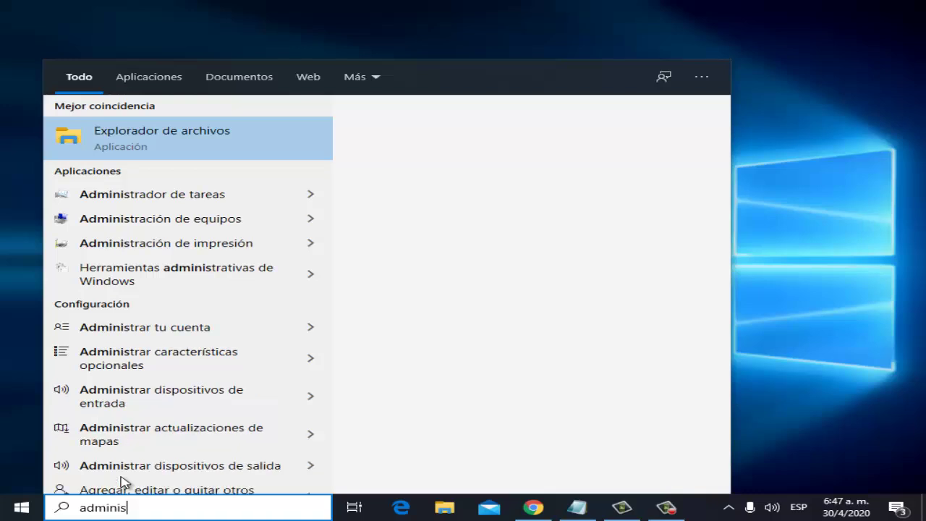
text(trador de sispo)
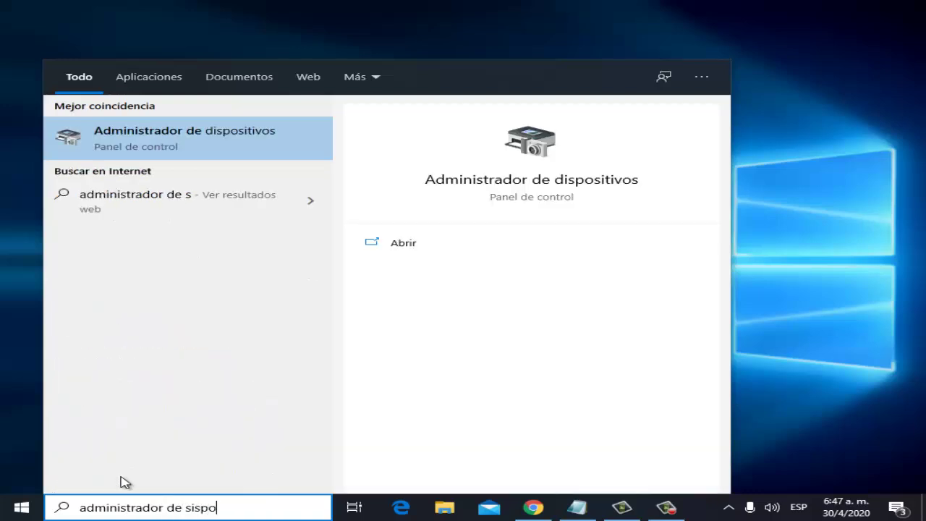
text(sitivo)
key(BackSpace)
key(BackSpace)
key(BackSpace)
key(BackSpace)
key(BackSpace)
key(BackSpace)
key(BackSpace)
key(BackSpace)
key(BackSpace)
key(BackSpace)
key(BackSpace)
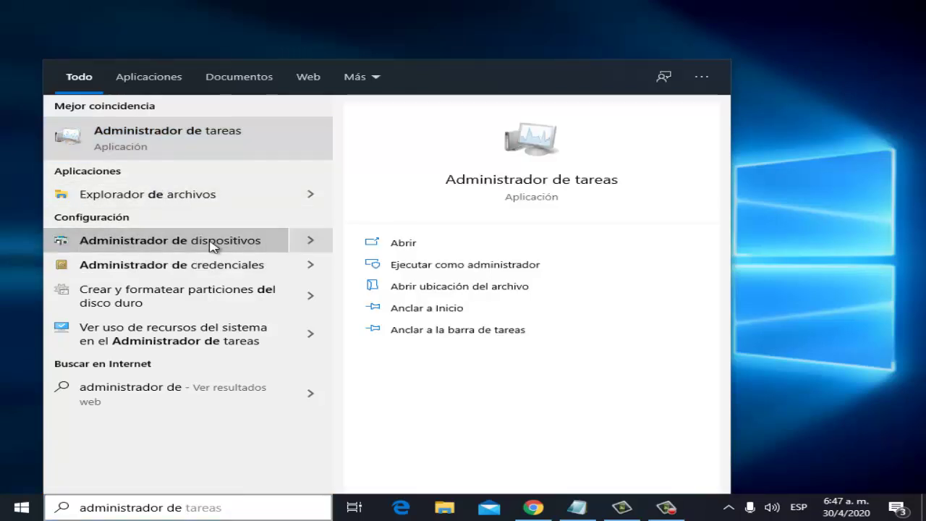
click(212, 246)
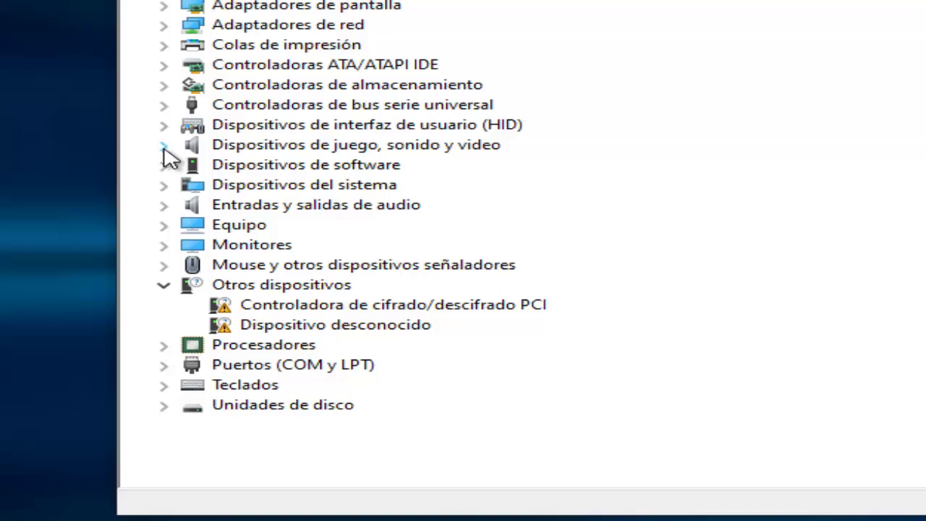
Search automatically for an updated driver for Realtek High Definition Audio under Dispositivos de juego, sonido y video, and close Administrador de dispositivos.
click(164, 146)
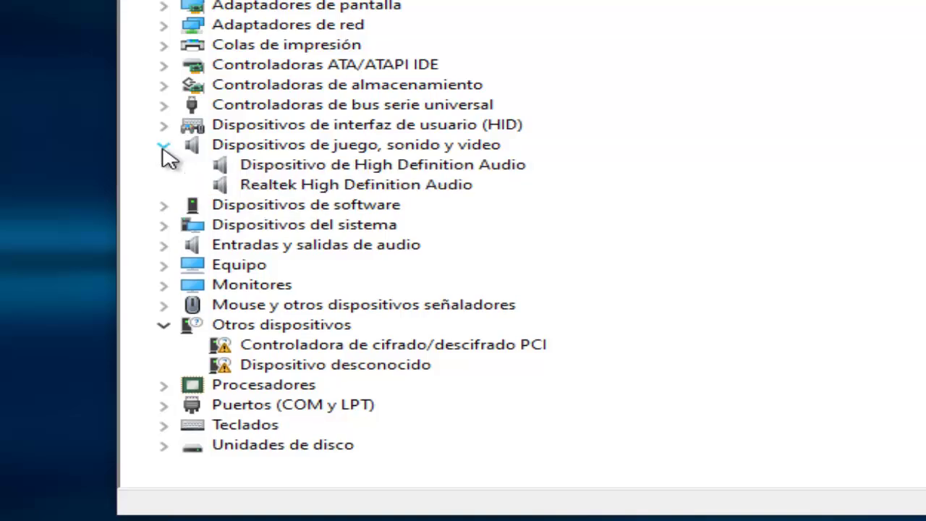
click(376, 186)
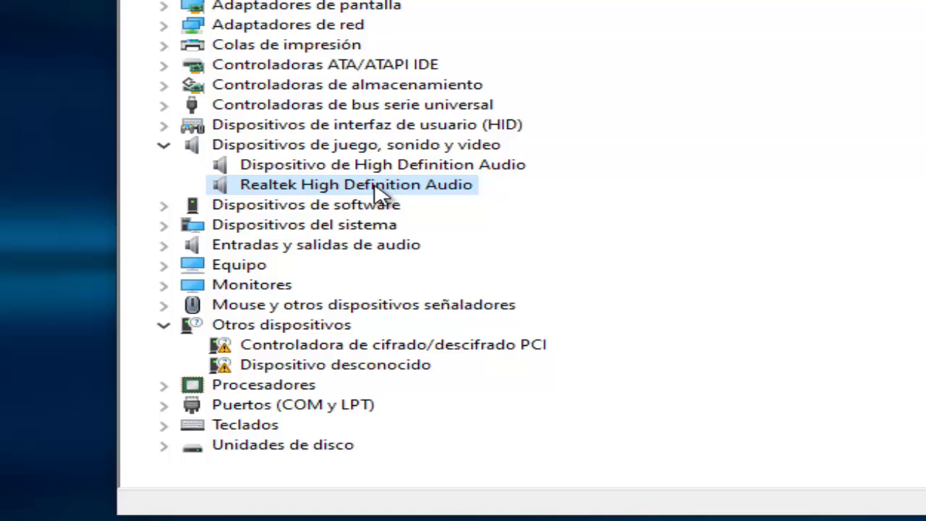
right_click(376, 190)
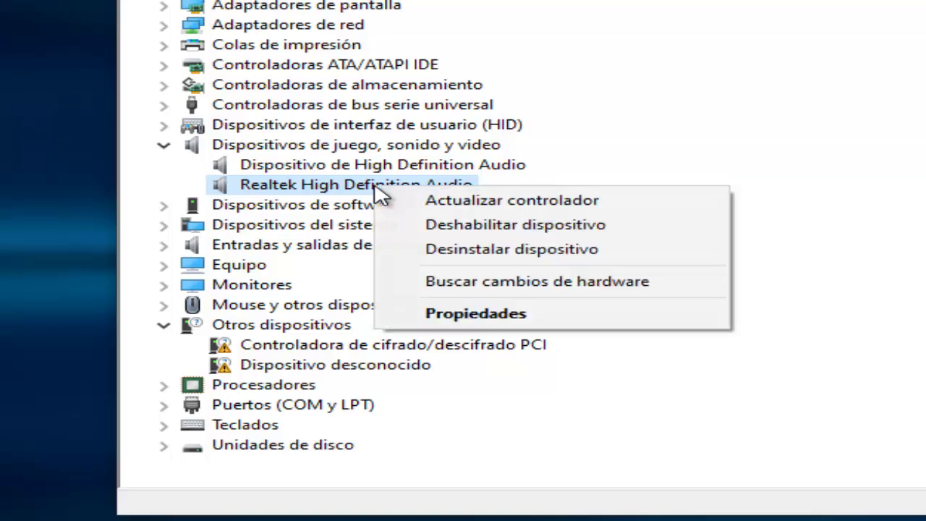
click(557, 204)
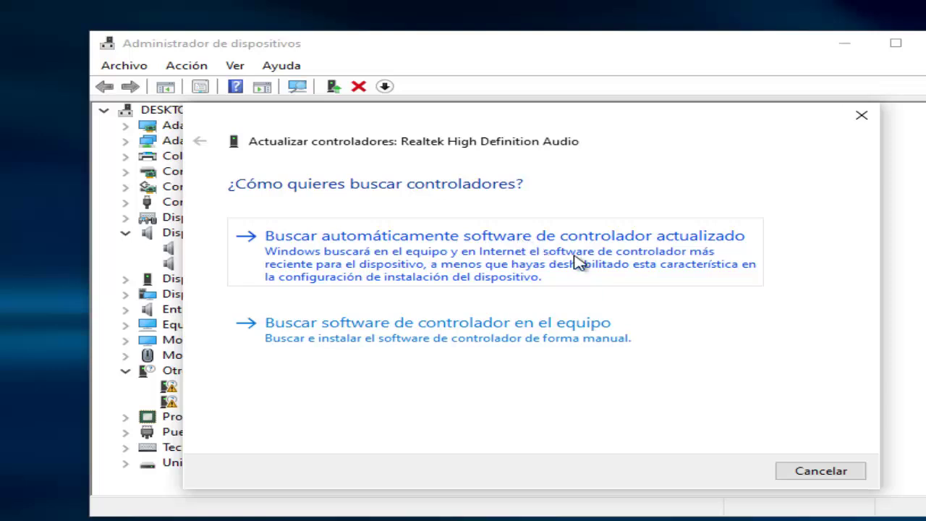
click(577, 260)
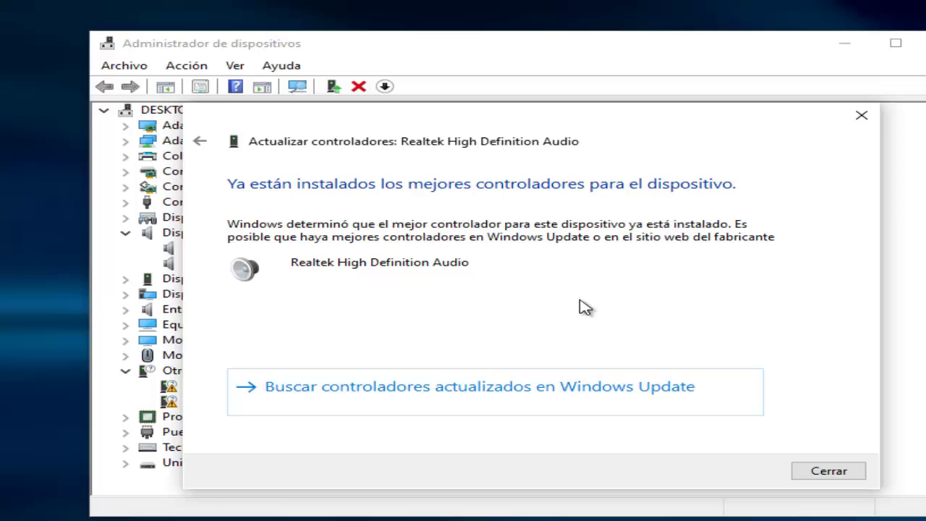
click(837, 474)
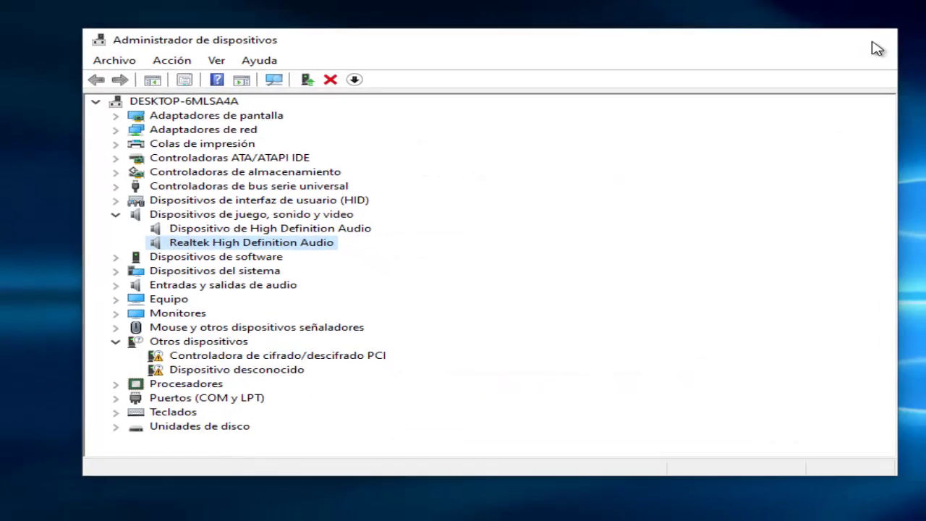
click(879, 46)
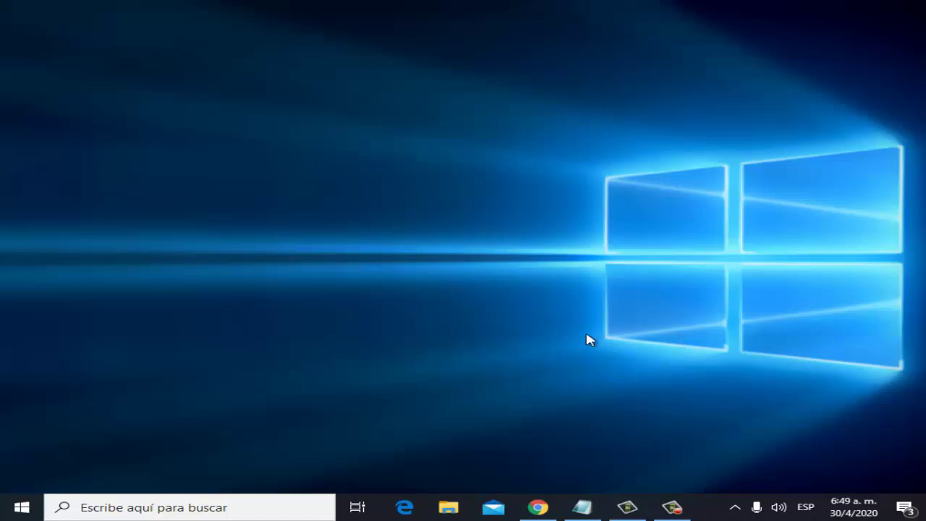
Open the Sonido settings from the Hardware y sonido category of Panel de control.
click(184, 506)
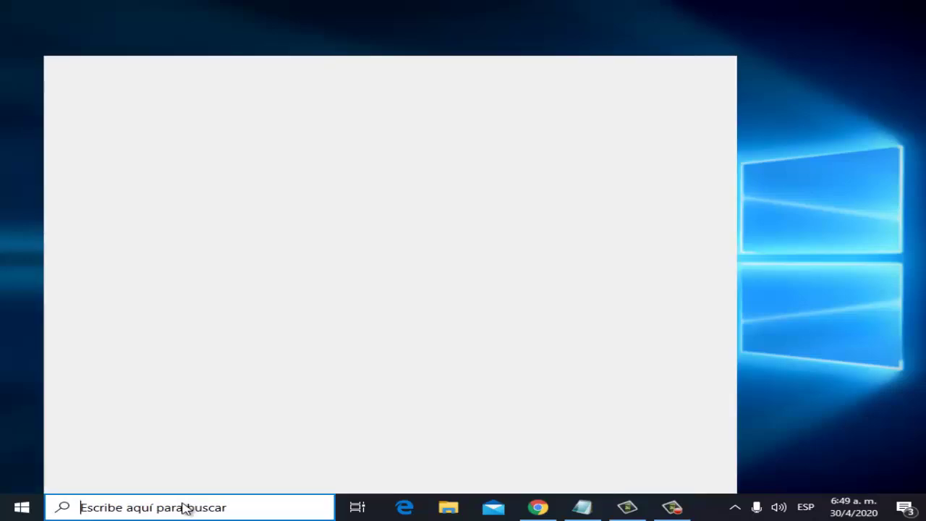
text(panel de control)
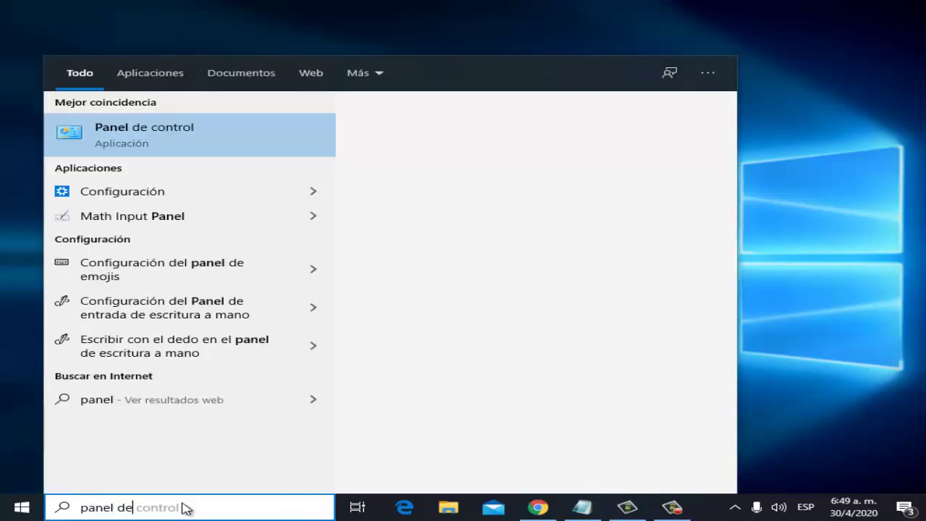
click(183, 145)
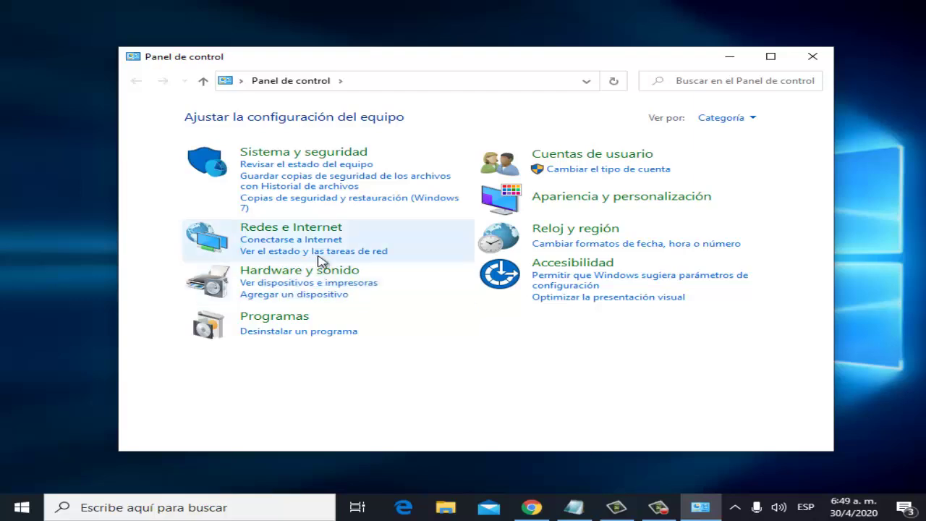
click(322, 273)
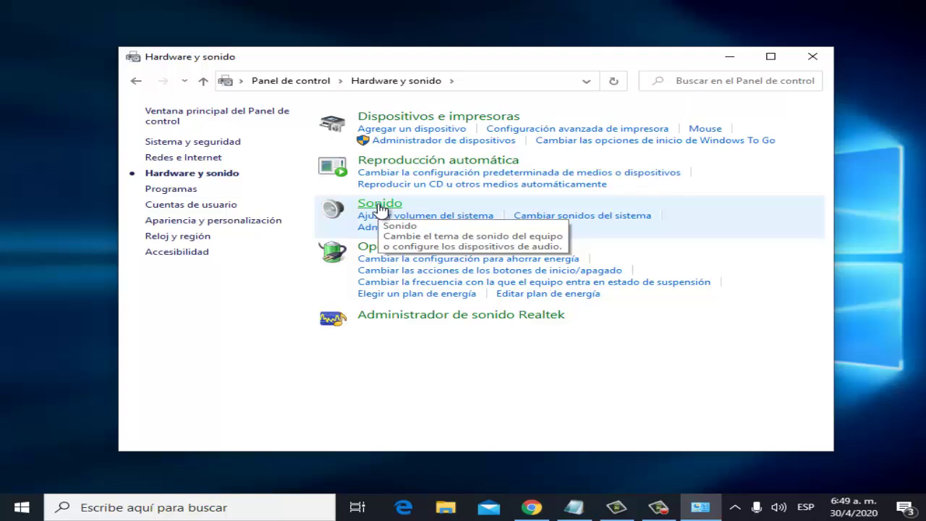
click(380, 207)
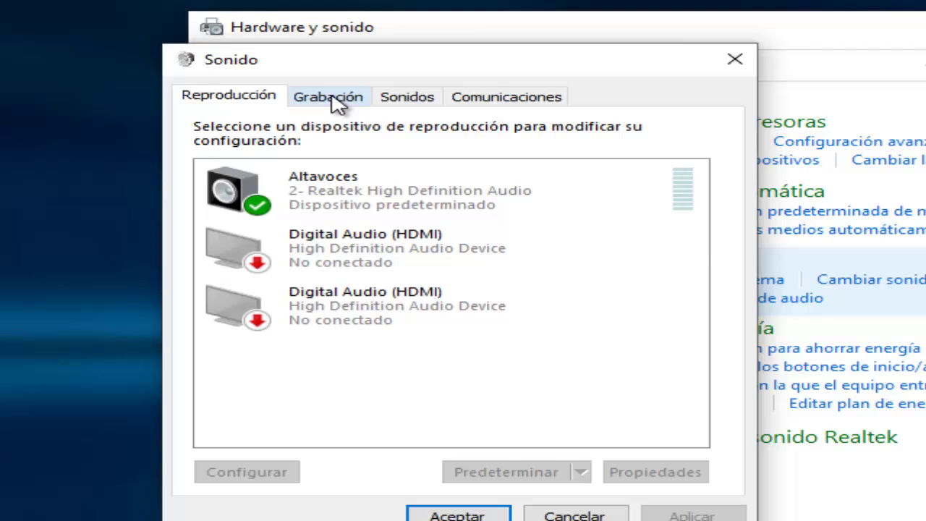
Open the properties of the FrontMic recording device and set its device usage to "Usar este dispositivo (habilitar)".
click(337, 105)
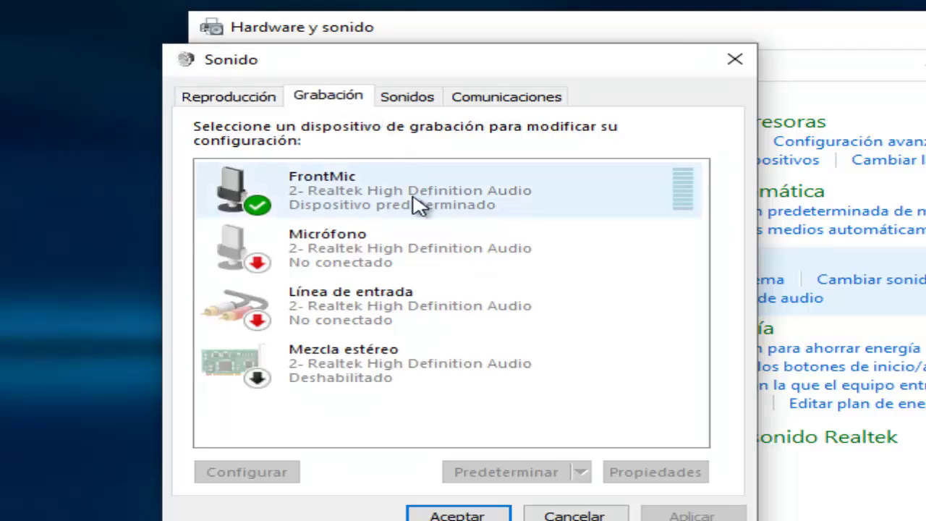
click(362, 209)
right_click(362, 209)
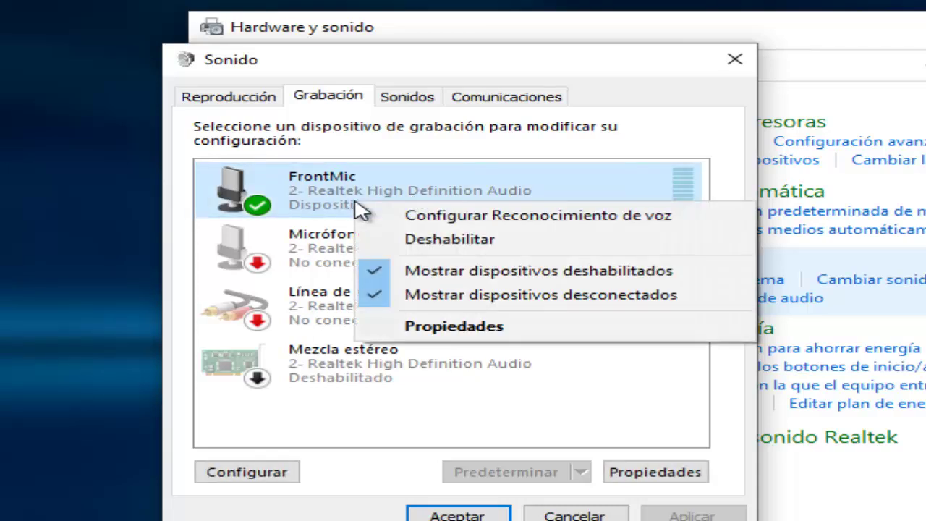
click(477, 325)
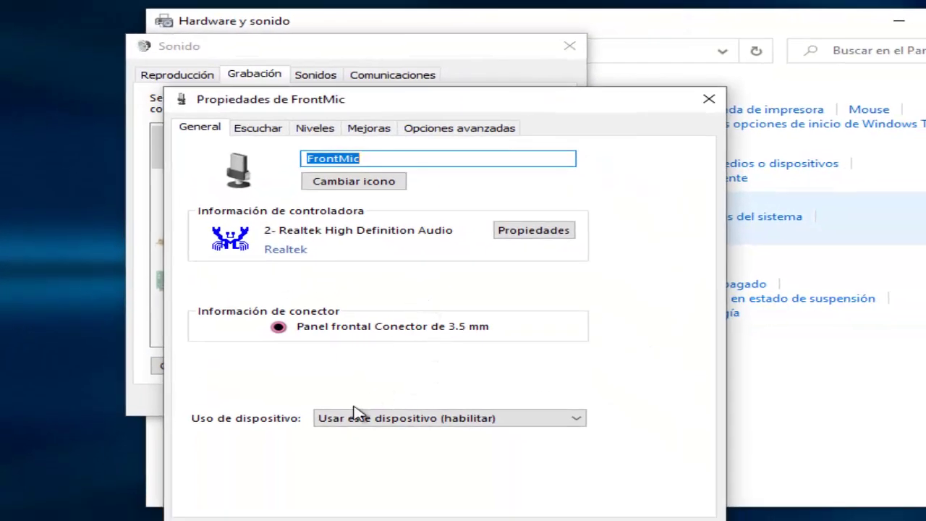
click(418, 422)
click(438, 433)
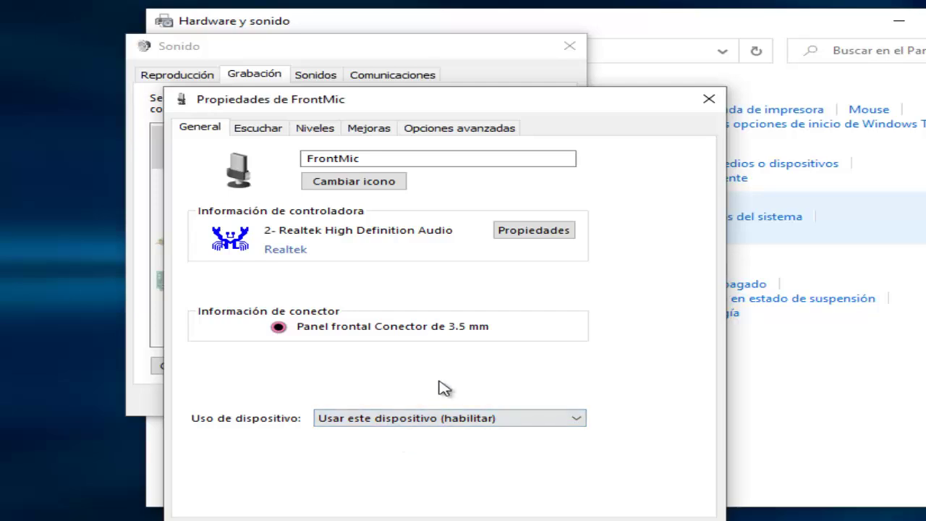
Set FrontMic's listening playback device to "Dispositivo de reproducción predeterminado" and close the sound settings and Panel de control.
click(260, 130)
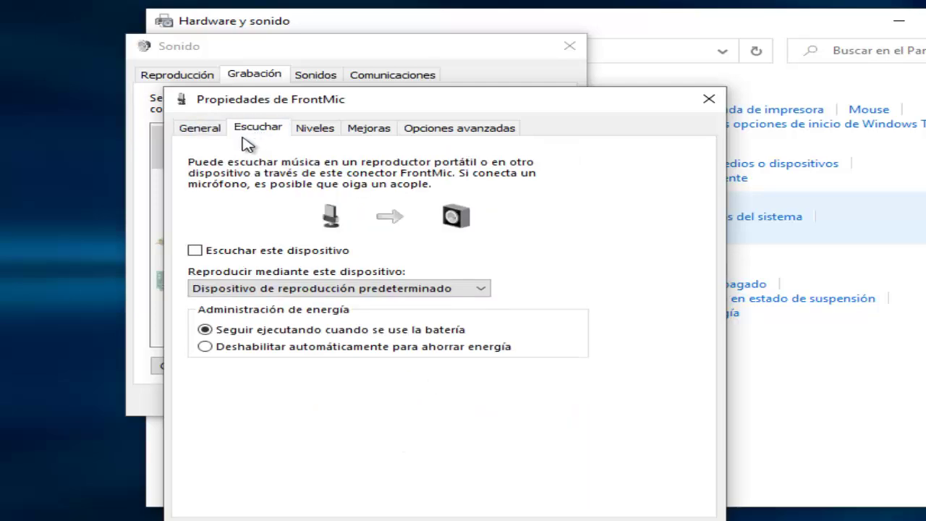
click(294, 290)
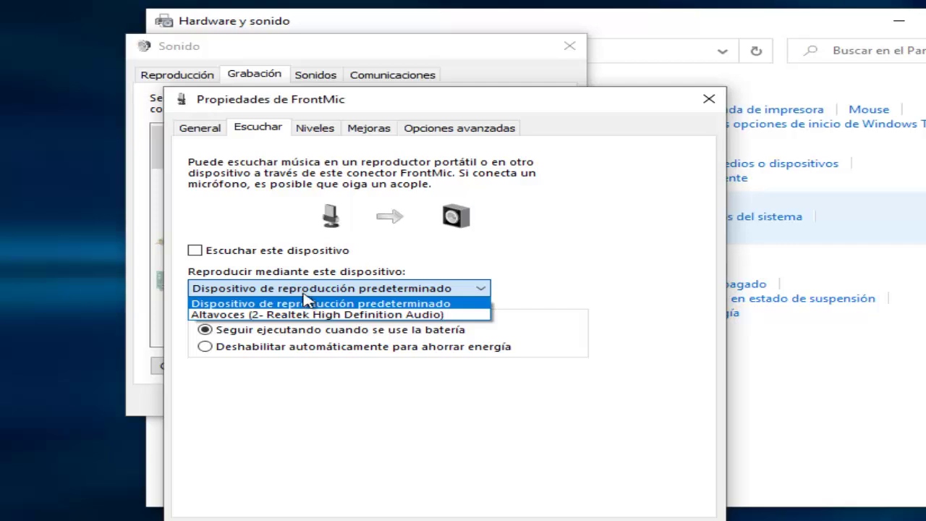
click(309, 304)
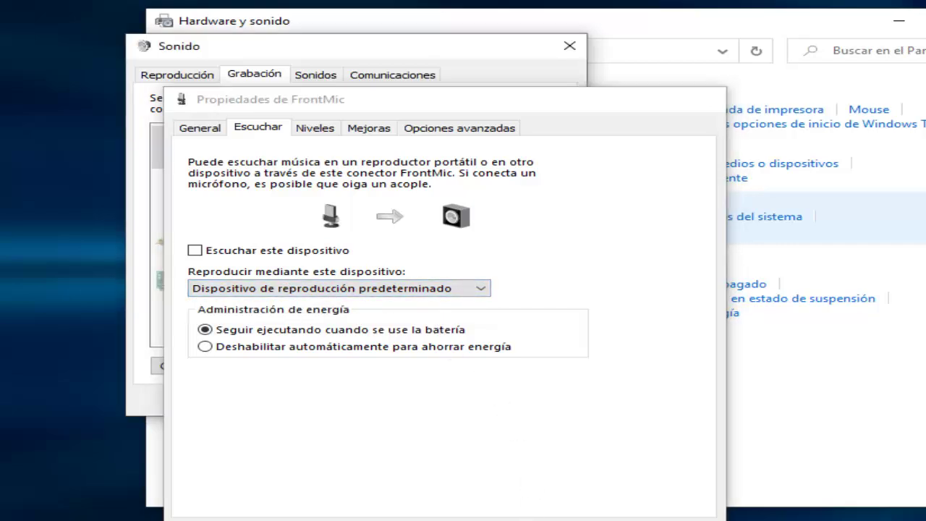
key(Return)
click(436, 404)
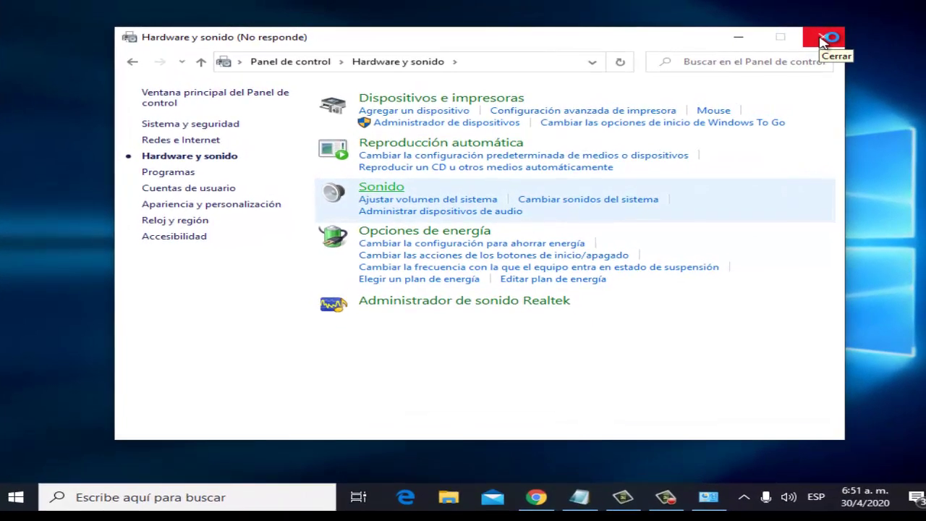
click(823, 42)
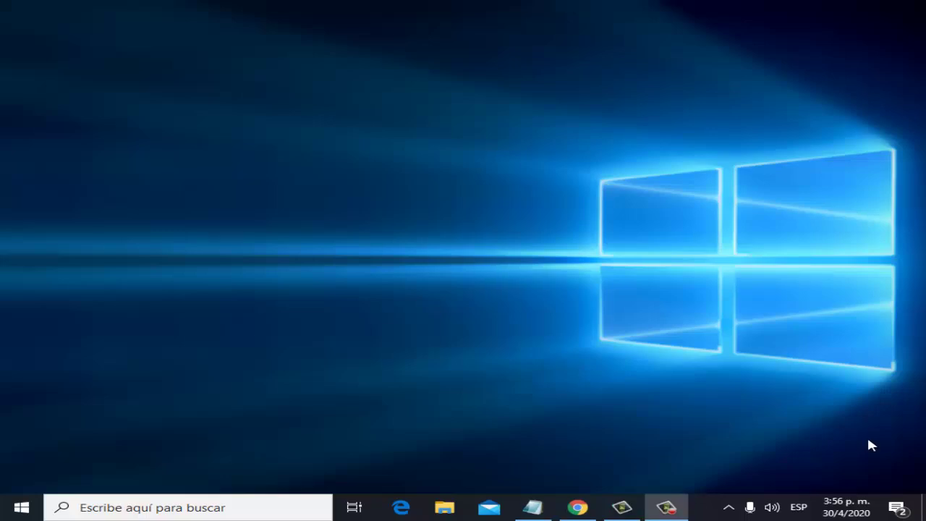
Open the Sonido settings under Hardware y sonido in Panel de control.
click(145, 508)
text(pa)
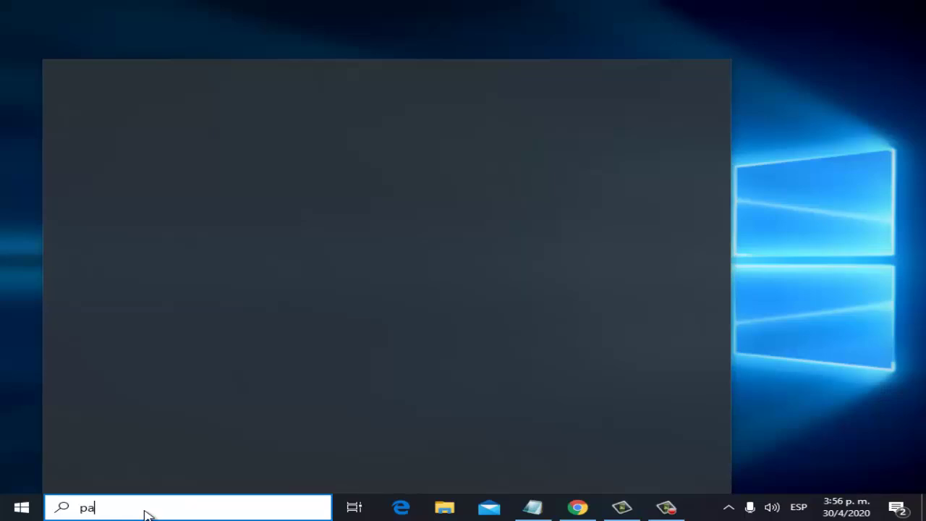
text(nel de cont)
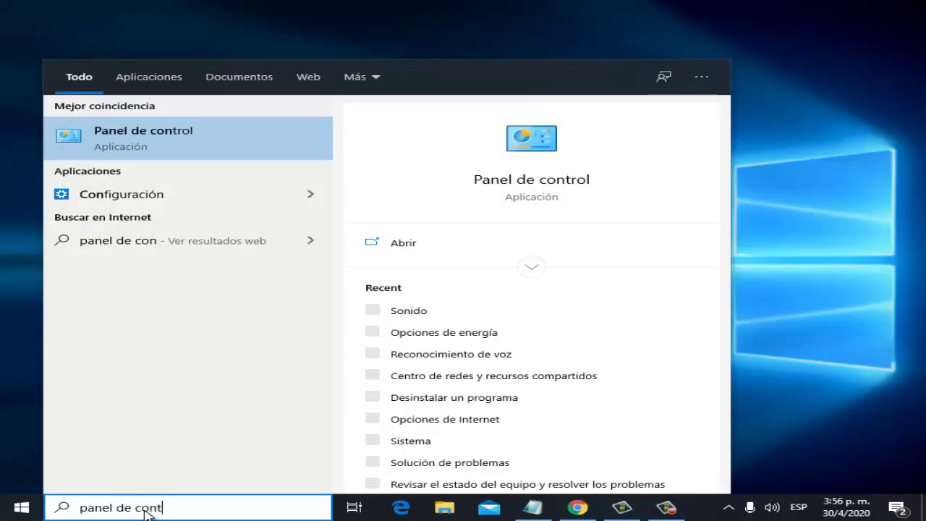
text(rol)
click(163, 155)
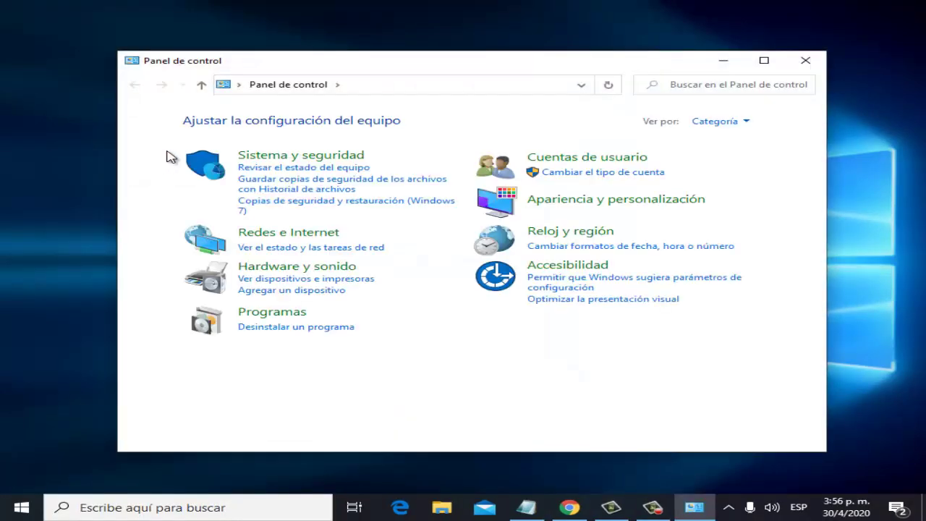
click(300, 268)
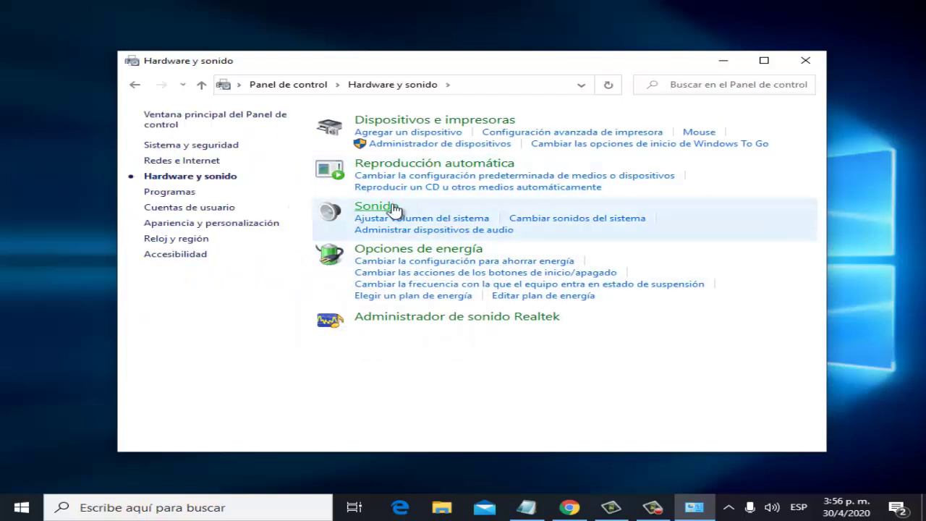
click(372, 206)
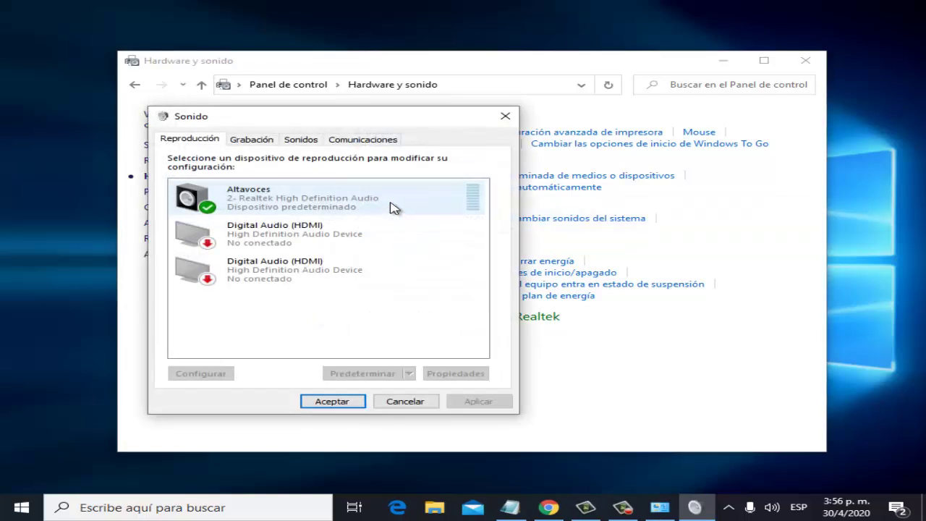
Open the properties of the FrontMic recording device and show its Niveles settings.
click(296, 141)
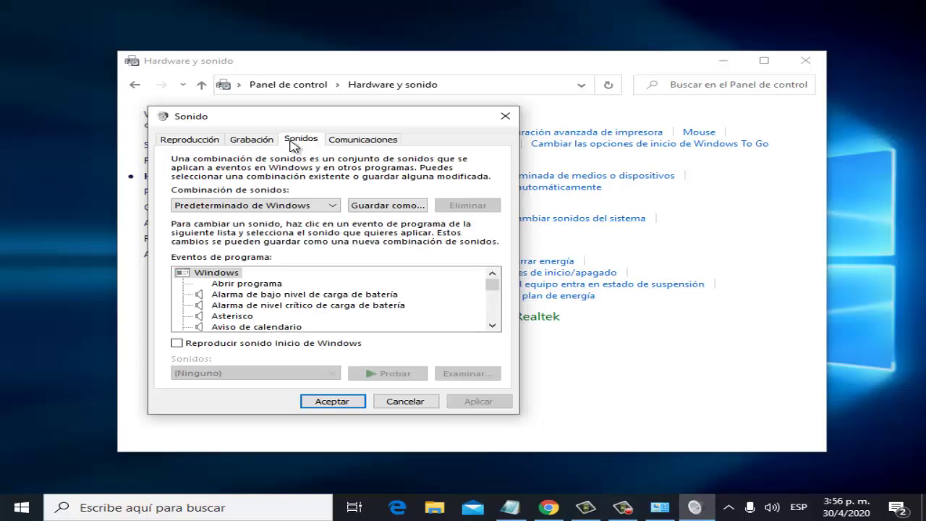
click(250, 142)
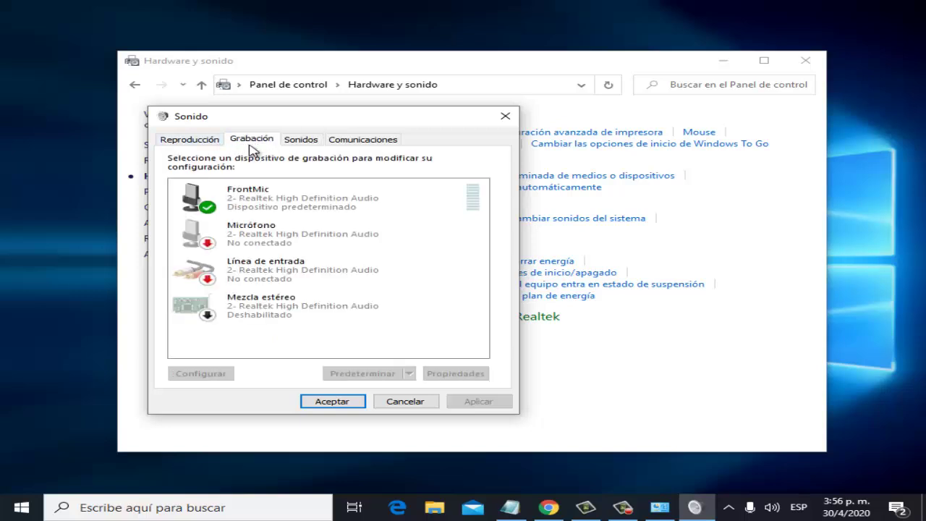
click(278, 209)
right_click(278, 209)
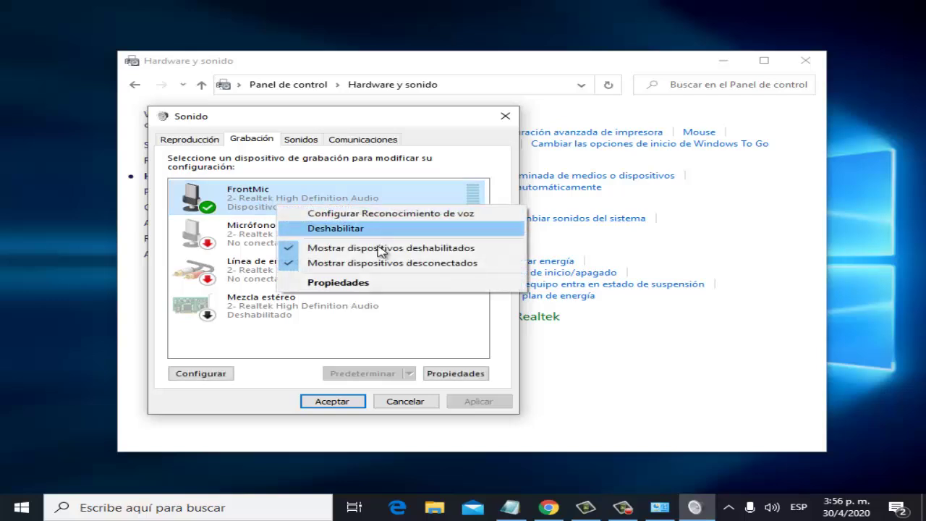
click(390, 284)
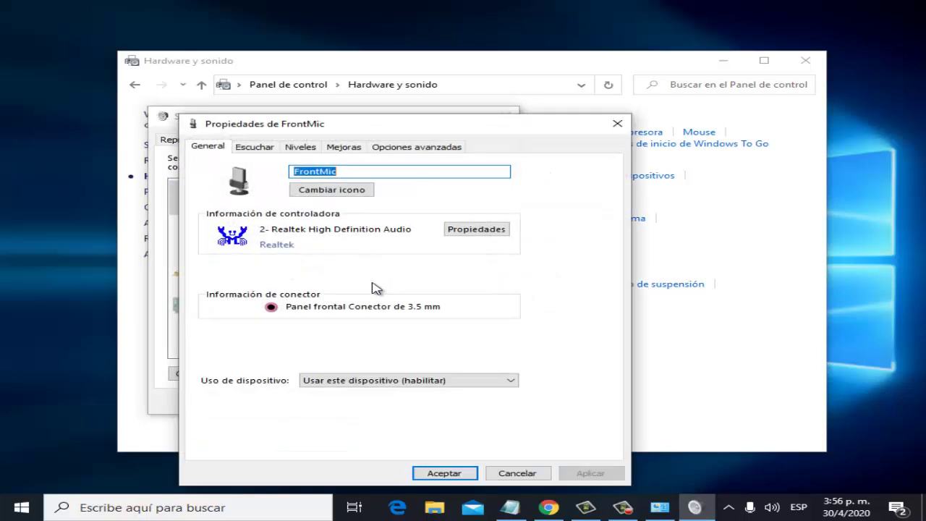
click(303, 149)
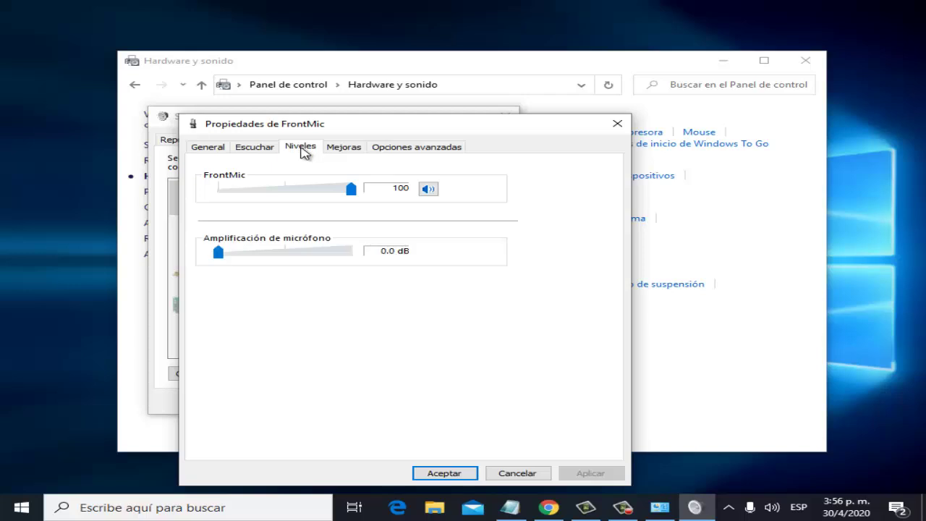
Try adjusting FrontMic's volume and Amplificación de micrófono, cancel the properties and sound settings, and close Panel de control.
drag(349, 192, 370, 200)
click(238, 257)
click(235, 255)
click(235, 260)
click(514, 474)
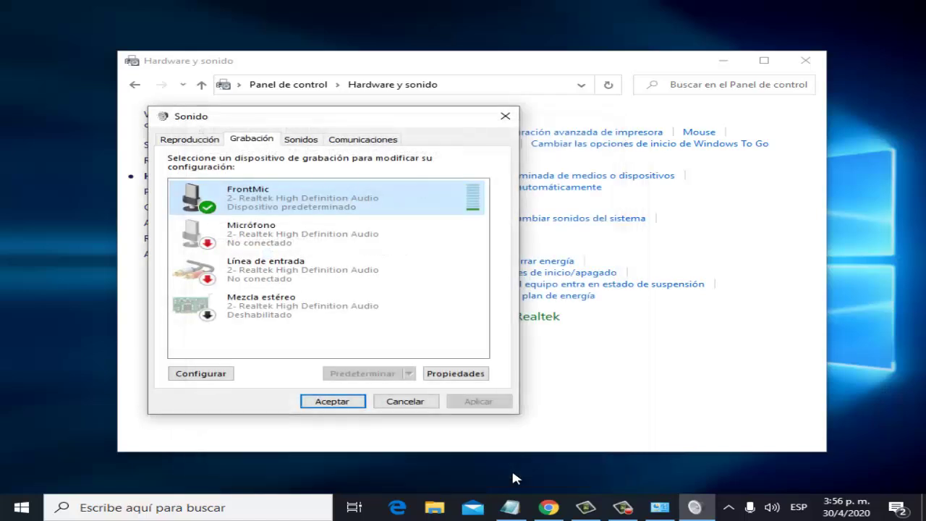
click(405, 401)
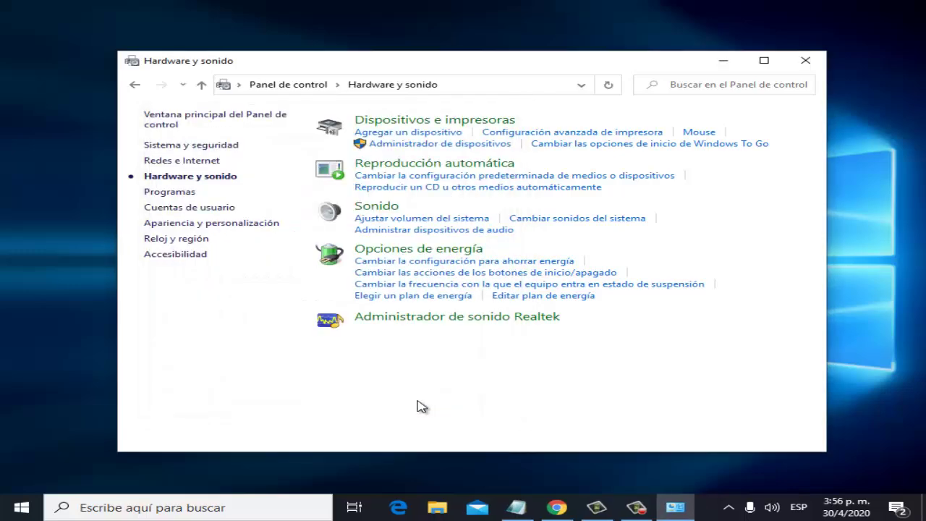
click(807, 63)
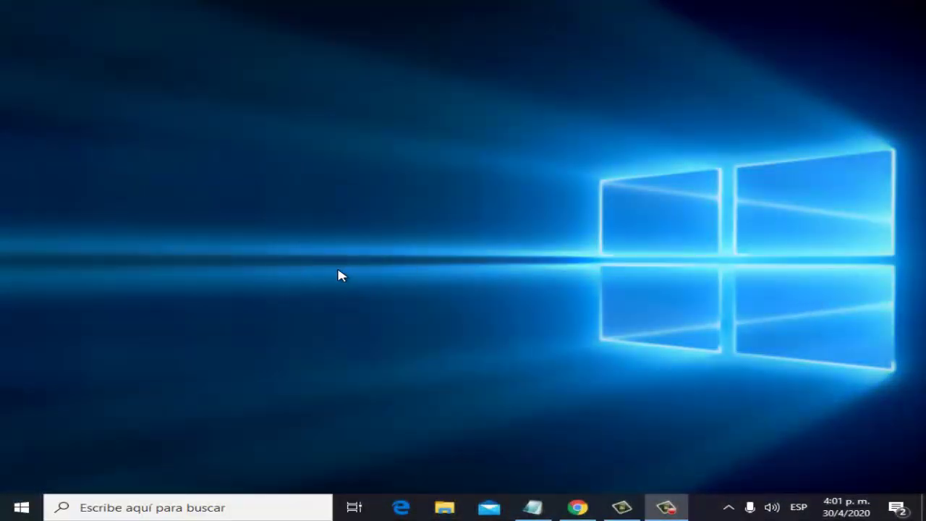
Open Administrador de dispositivos and expand the Entradas y salidas de audio category.
click(123, 505)
text(ad)
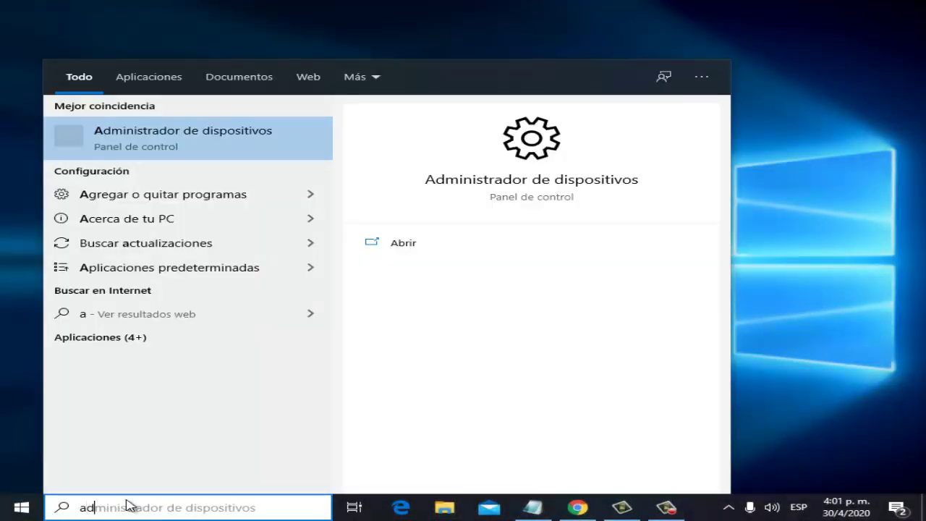
text(ministrador)
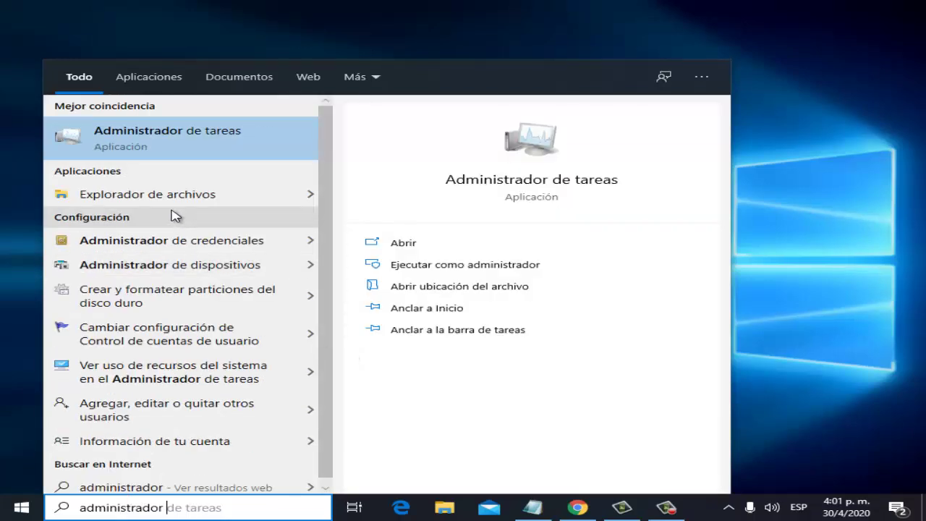
click(219, 266)
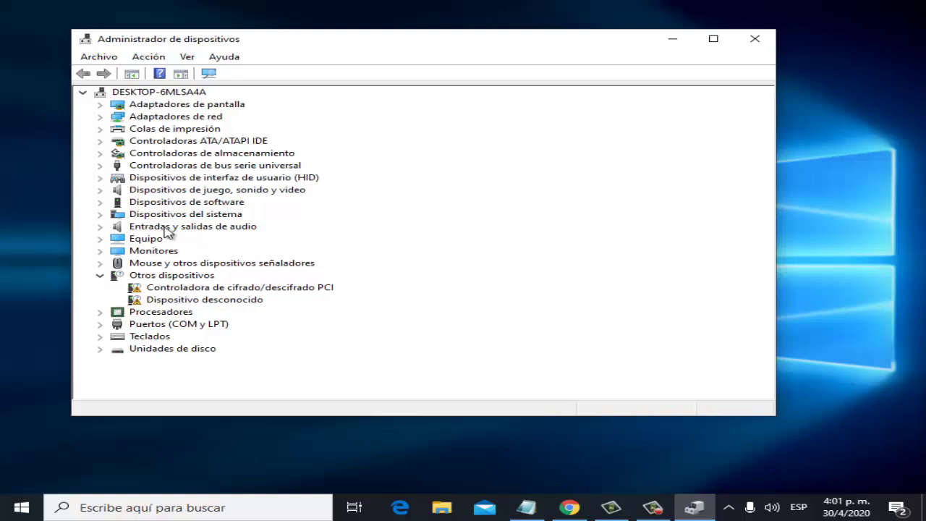
click(100, 230)
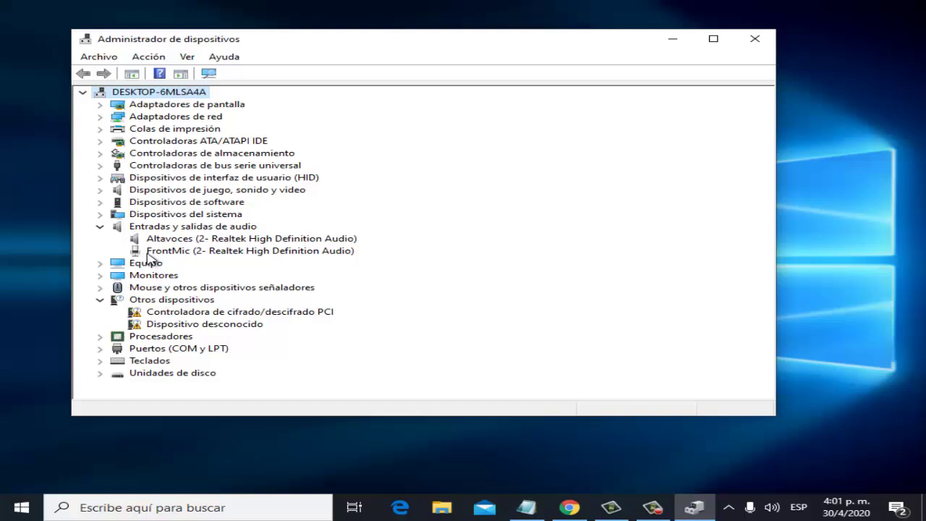
Search automatically for an updated driver for FrontMic (2- Realtek High Definition Audio), and check for updates in Windows Update.
click(193, 253)
right_click(193, 253)
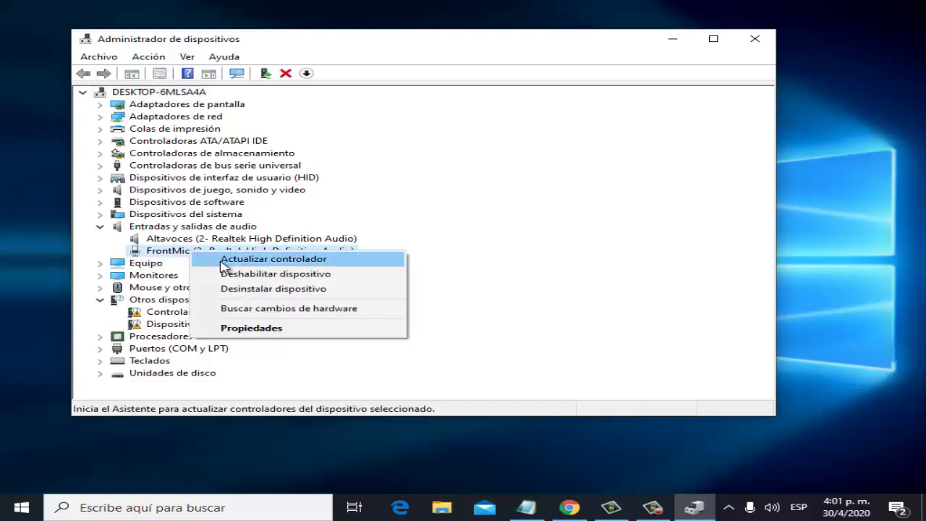
click(226, 260)
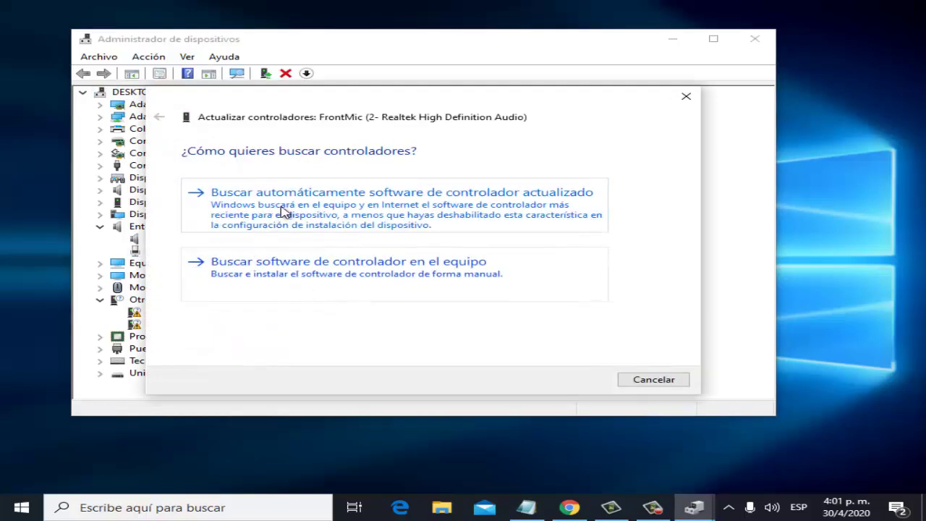
click(360, 219)
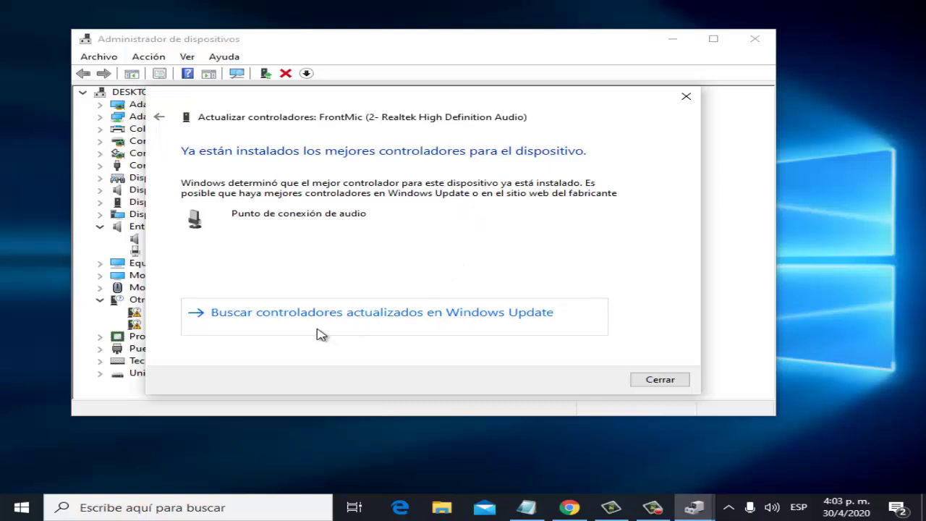
click(432, 325)
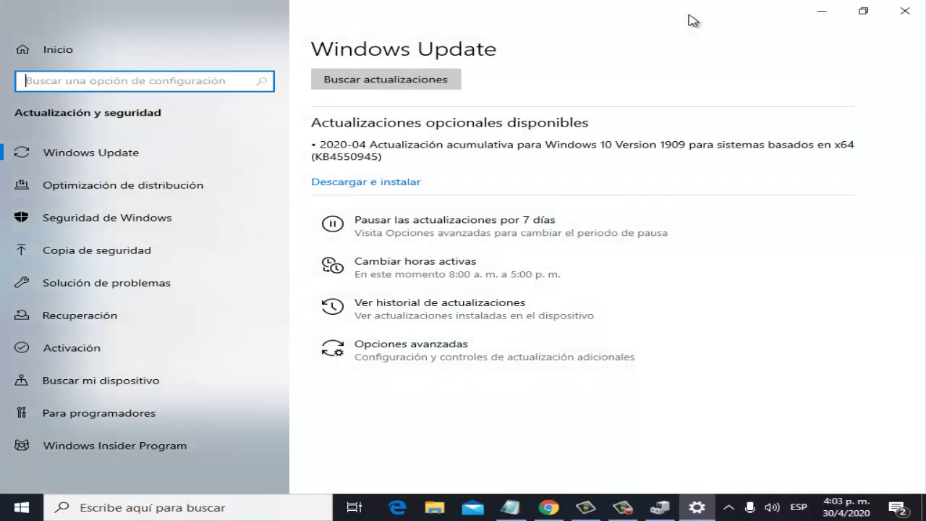
click(428, 86)
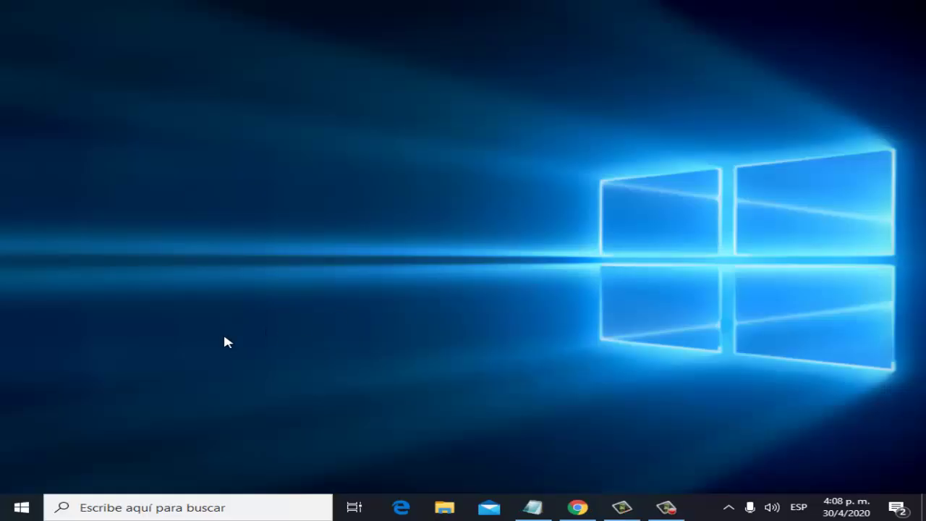
Open the Micrófono privacy page in Configuración de Windows and check that microphone access for this device is set to Activado.
click(20, 509)
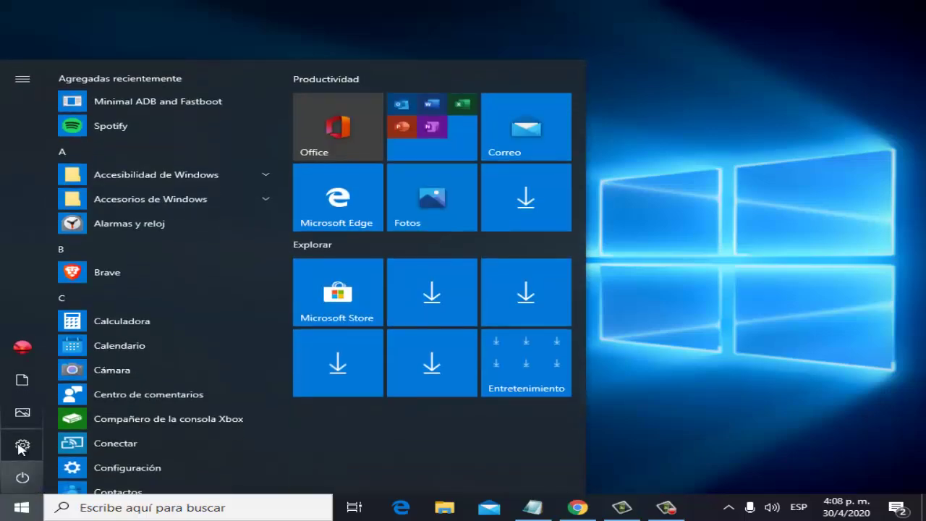
click(22, 447)
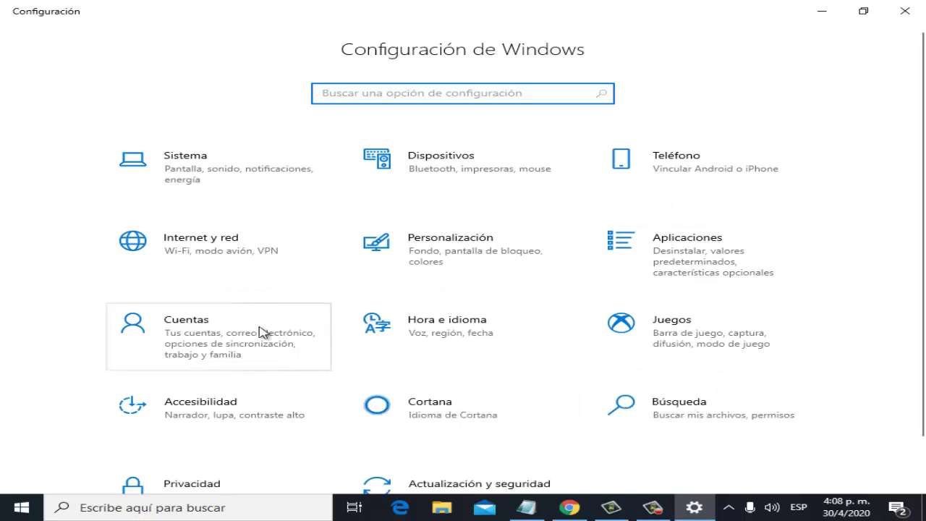
scroll(229, 429, down, 1)
click(229, 429)
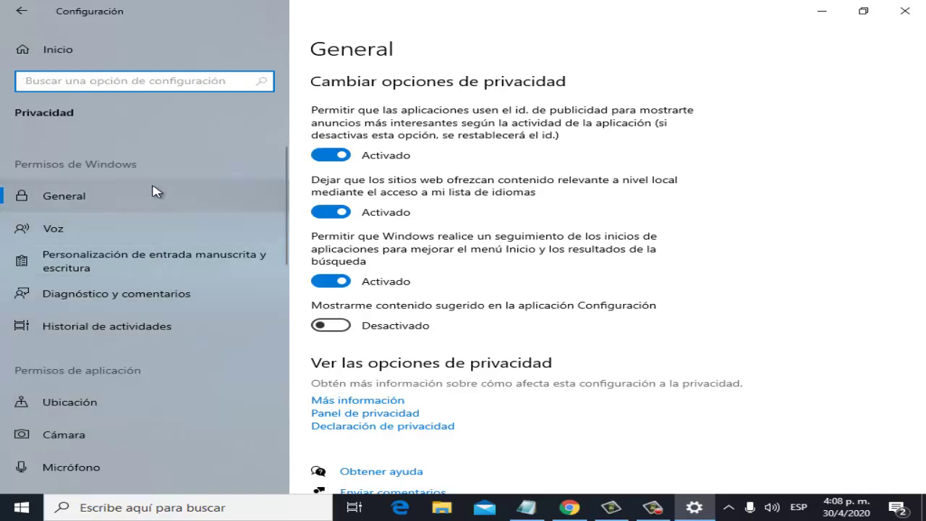
scroll(145, 423, down, 3)
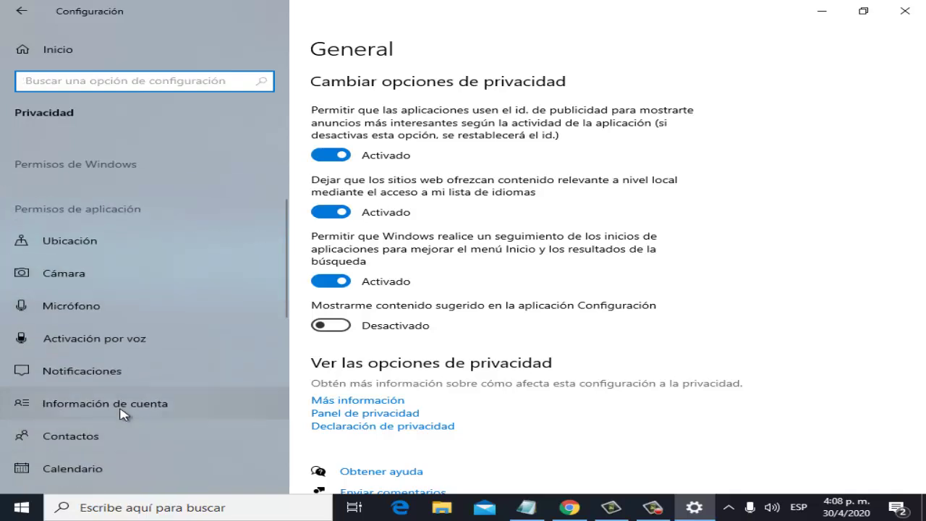
click(88, 308)
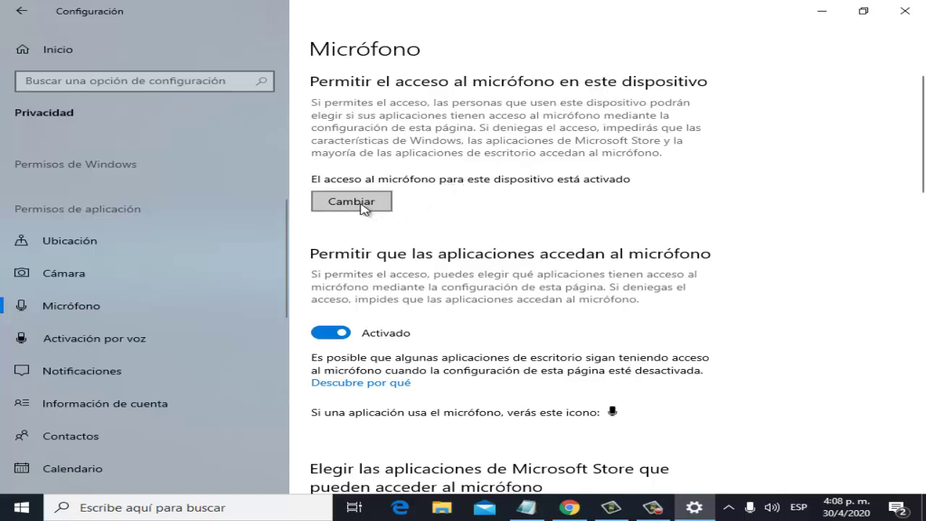
click(364, 207)
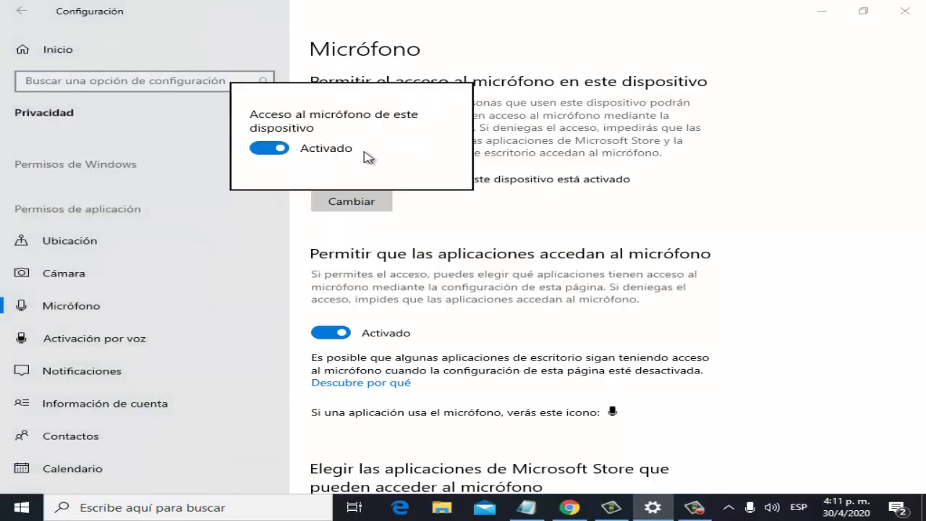
click(452, 302)
Examine the general app access to the microphone and the individual permissions of the Microsoft Store applications.
scroll(438, 285, down, 2)
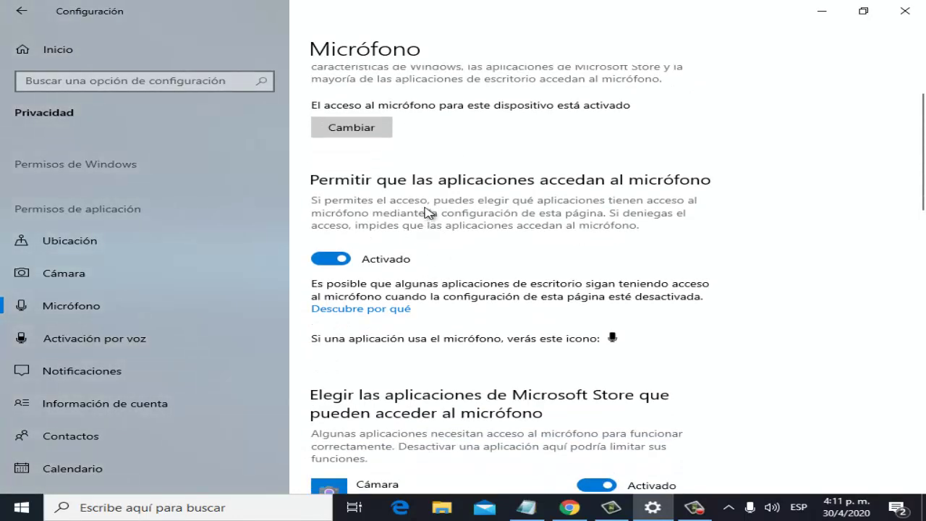
scroll(390, 228, down, 2)
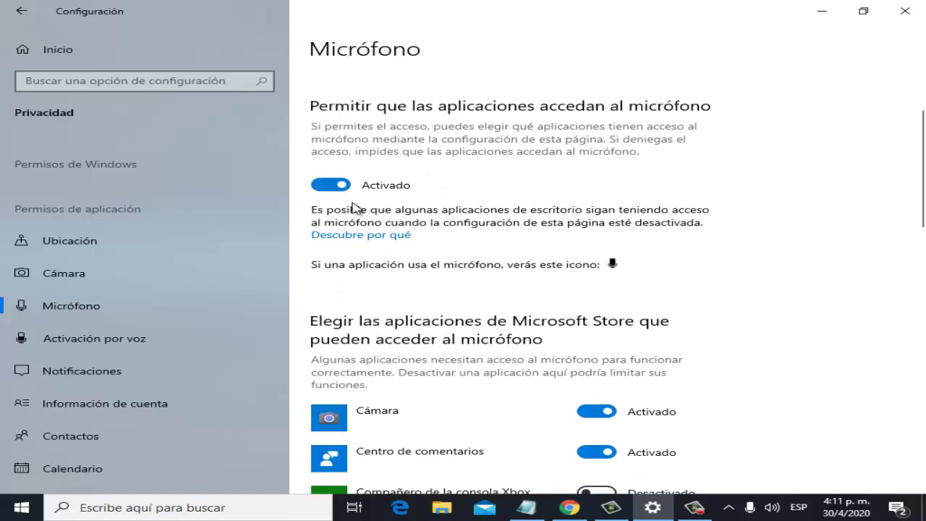
scroll(507, 232, down, 1)
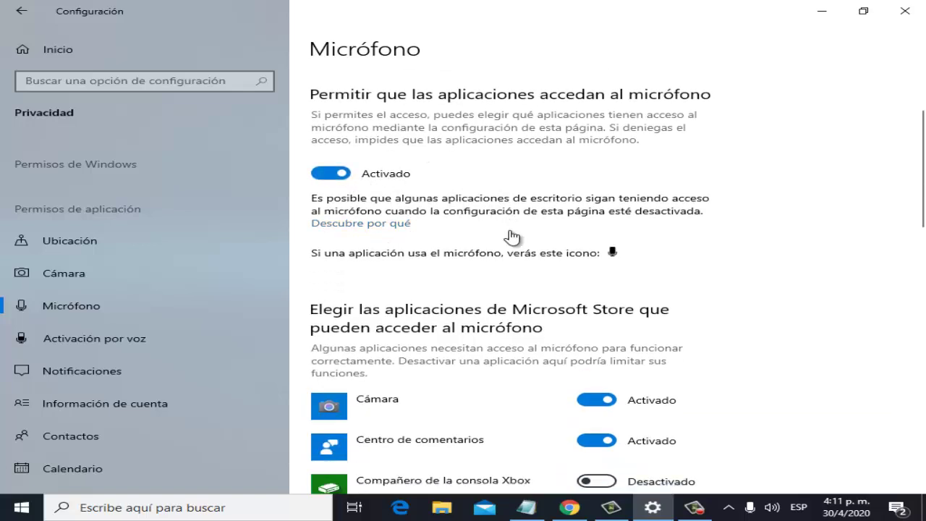
scroll(511, 235, down, 6)
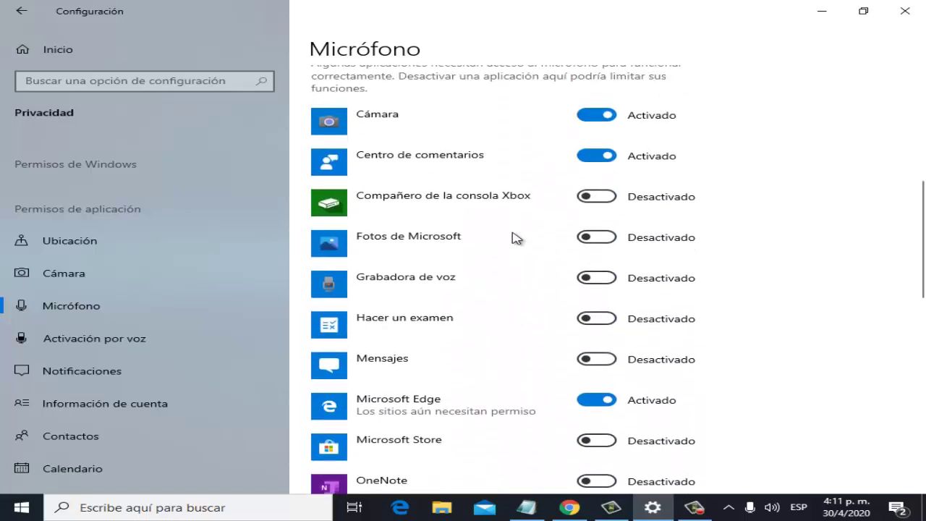
scroll(515, 238, up, 3)
scroll(521, 311, down, 5)
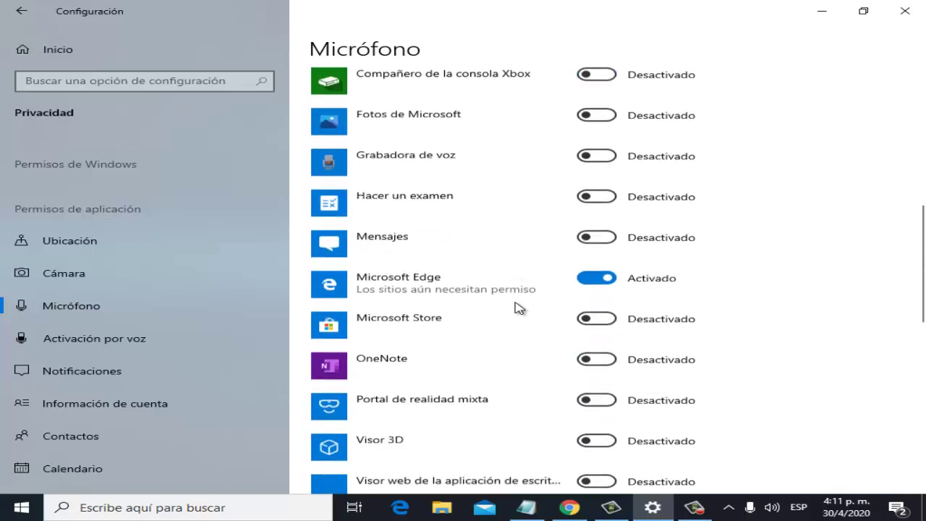
scroll(518, 308, up, 3)
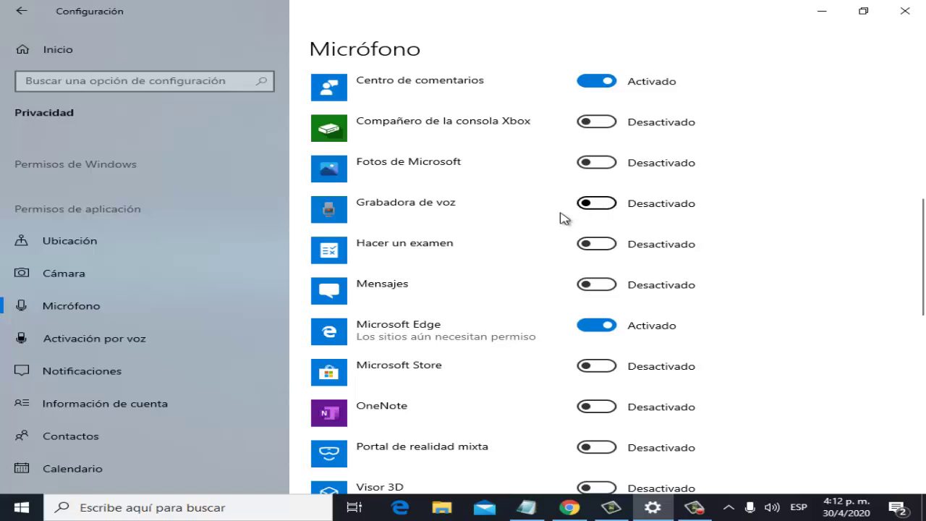
scroll(494, 304, down, 3)
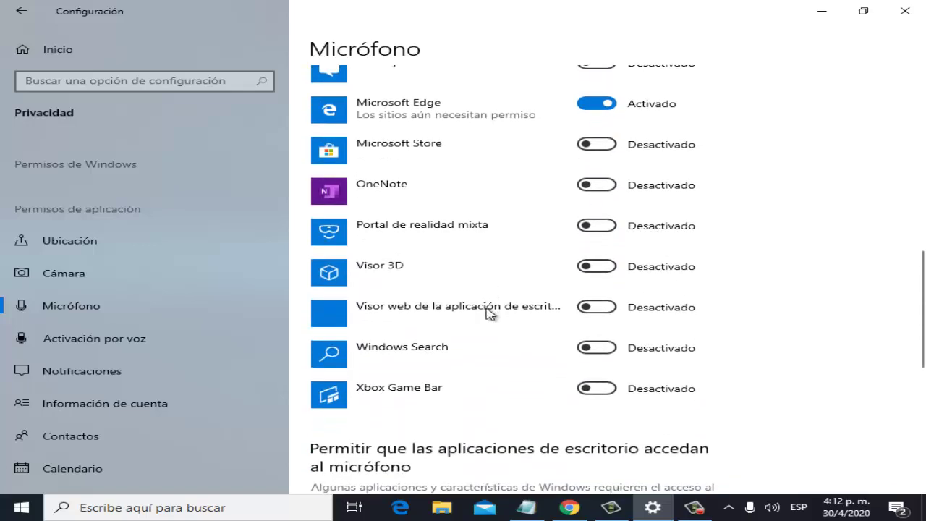
Review the microphone permission of each listed application, from Cámara to Visor web de la aplicación de escritorio.
scroll(487, 410, up, 5)
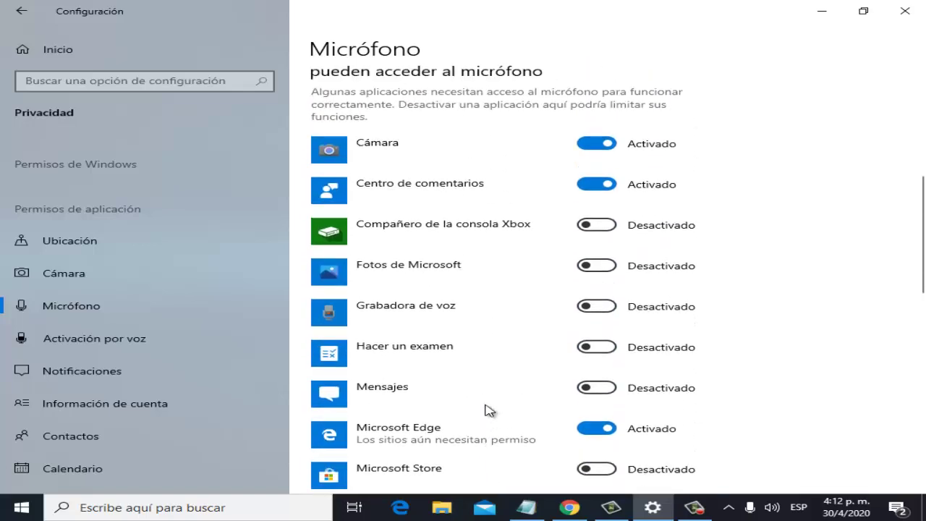
scroll(486, 409, up, 2)
scroll(488, 409, down, 5)
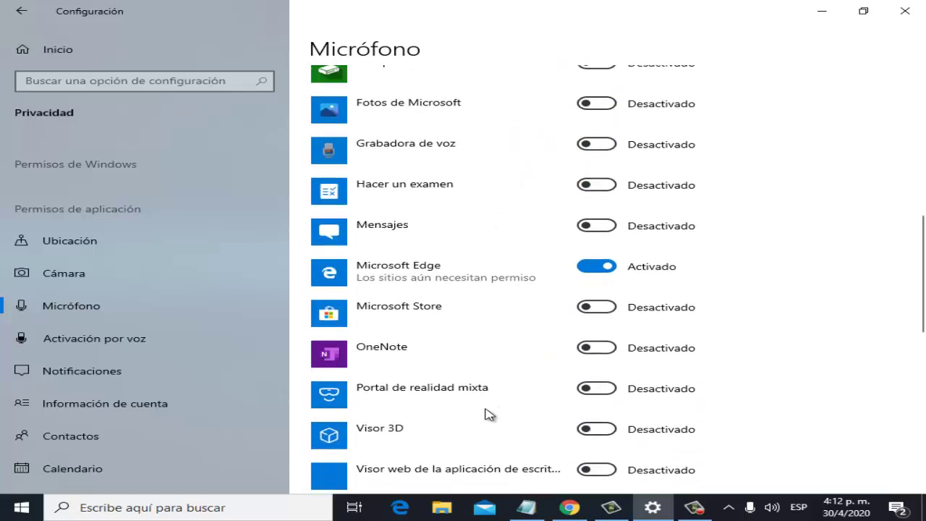
scroll(487, 414, up, 1)
scroll(525, 268, down, 1)
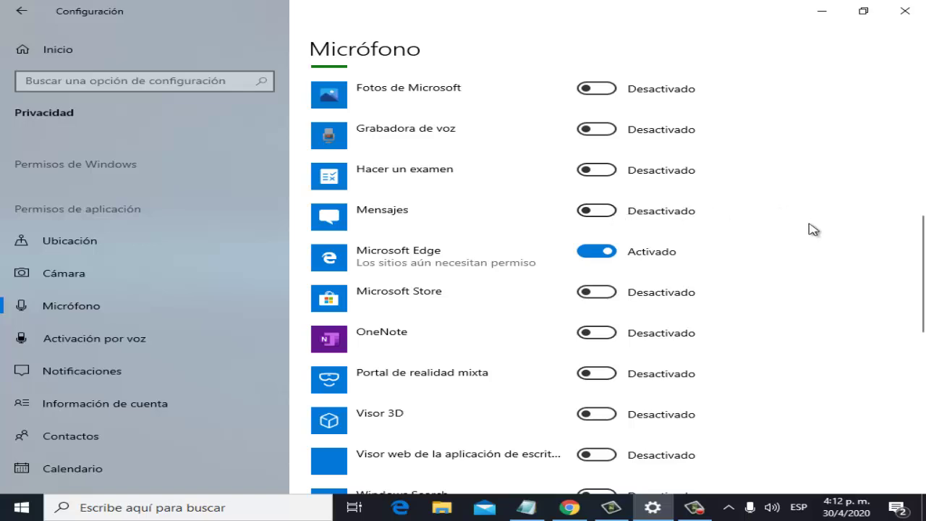
Check whether desktop applications are allowed to access the microphone, and examine the list of desktop applications that have used it.
scroll(792, 324, down, 3)
scroll(779, 332, down, 4)
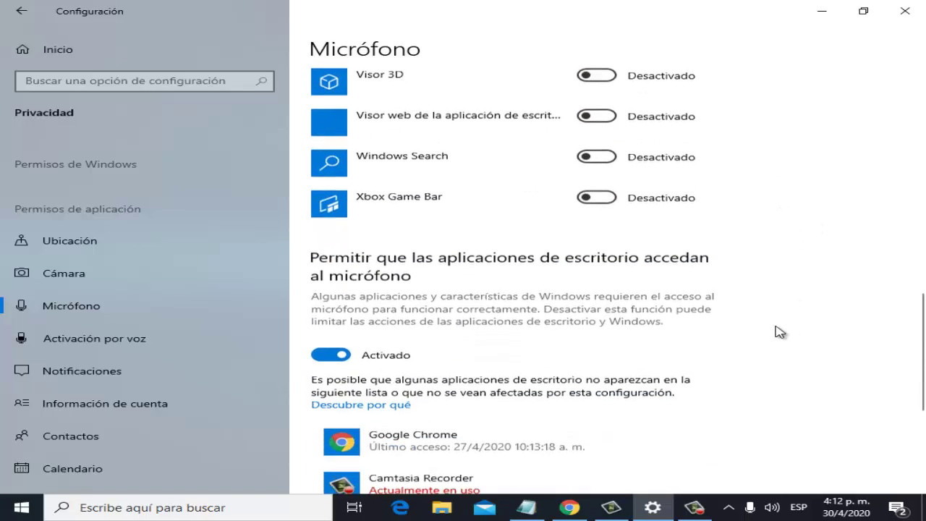
scroll(780, 331, up, 3)
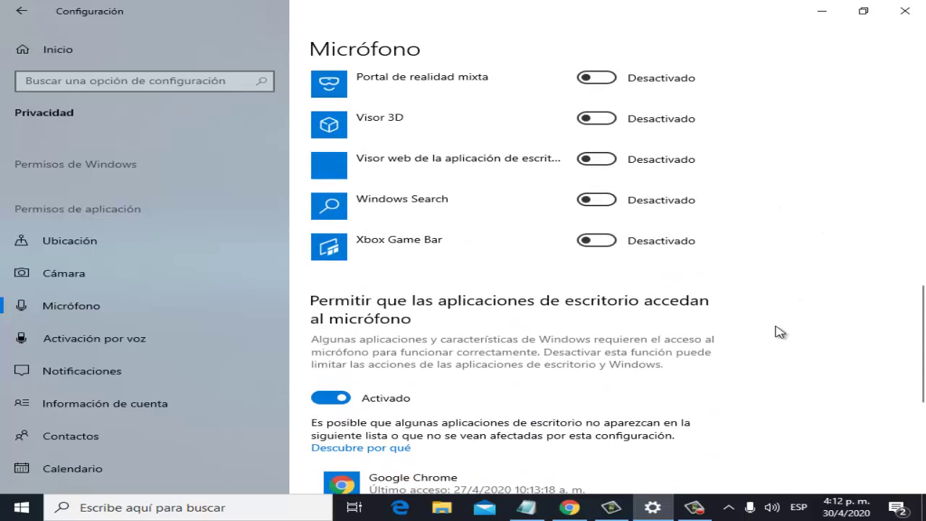
scroll(777, 331, up, 1)
scroll(759, 337, down, 2)
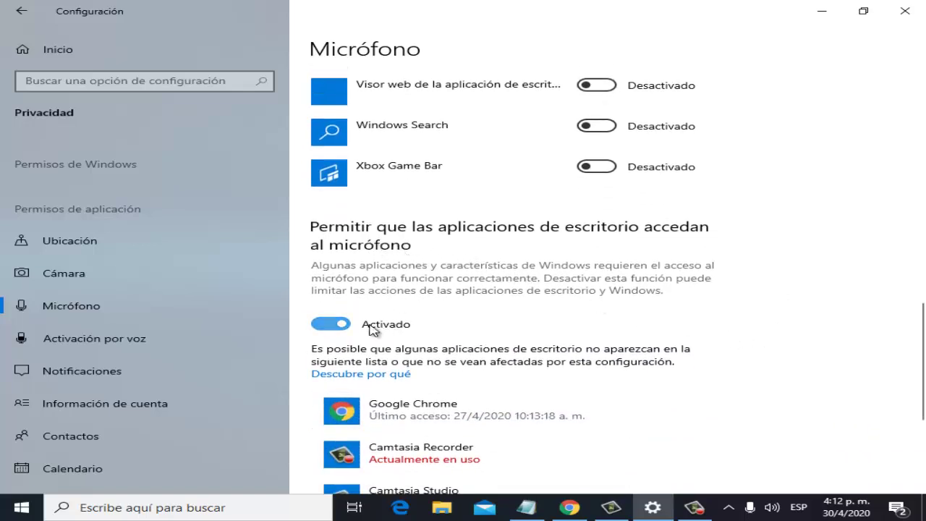
scroll(355, 329, down, 2)
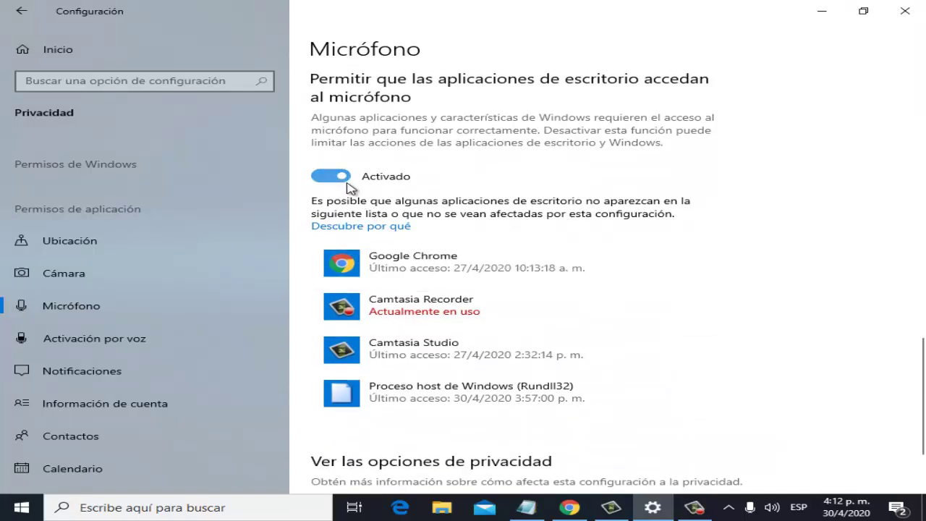
scroll(552, 205, down, 2)
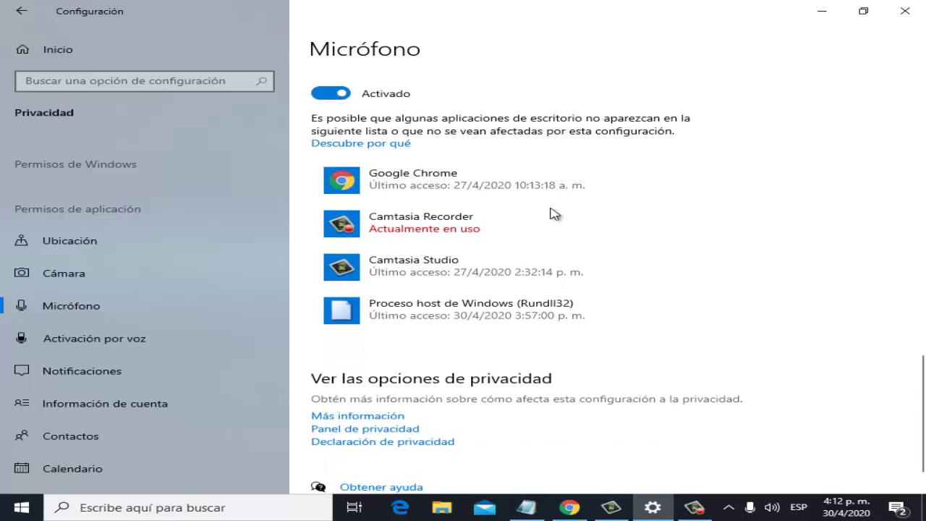